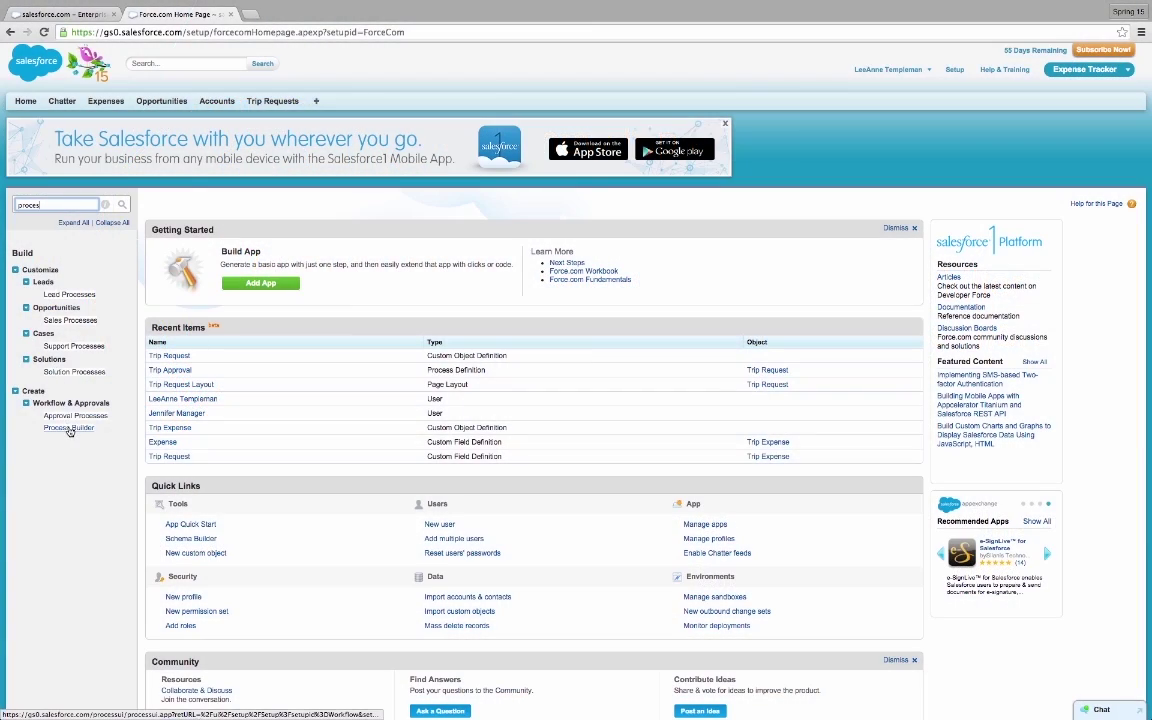
- Open Process Builder from Setup and create a process named New Trip Request Process
{"action": "left_click", "coordinate": [69, 428]}
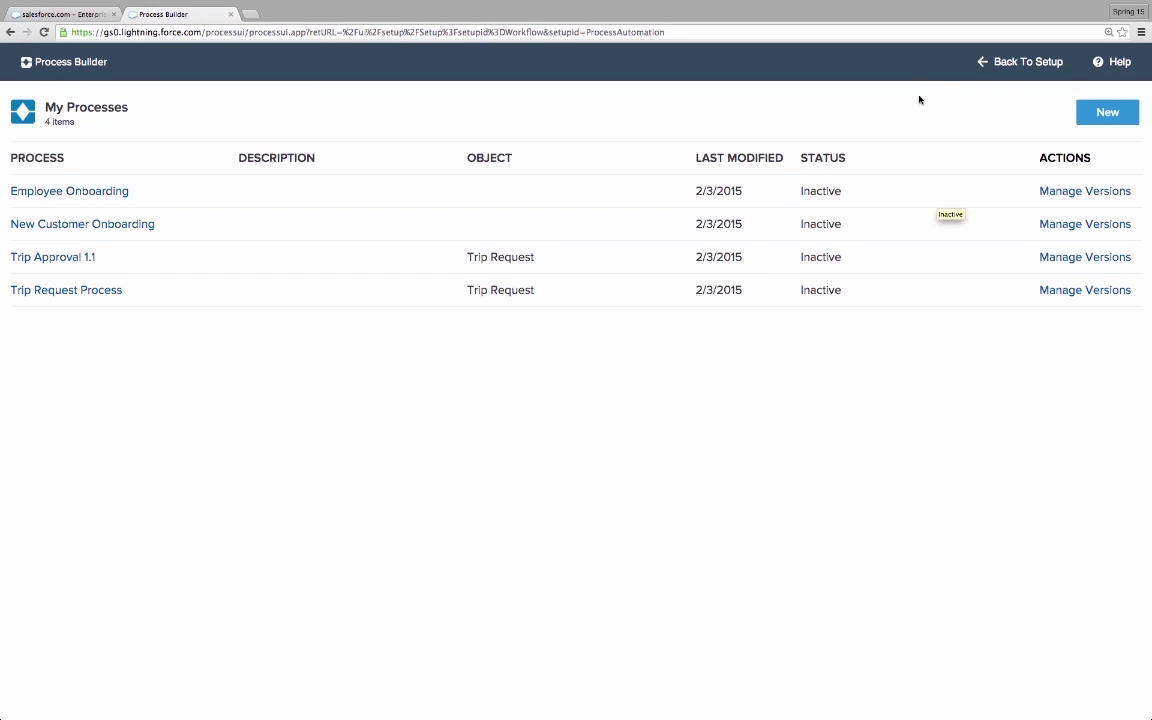
{"action": "left_click", "coordinate": [1097, 117]}
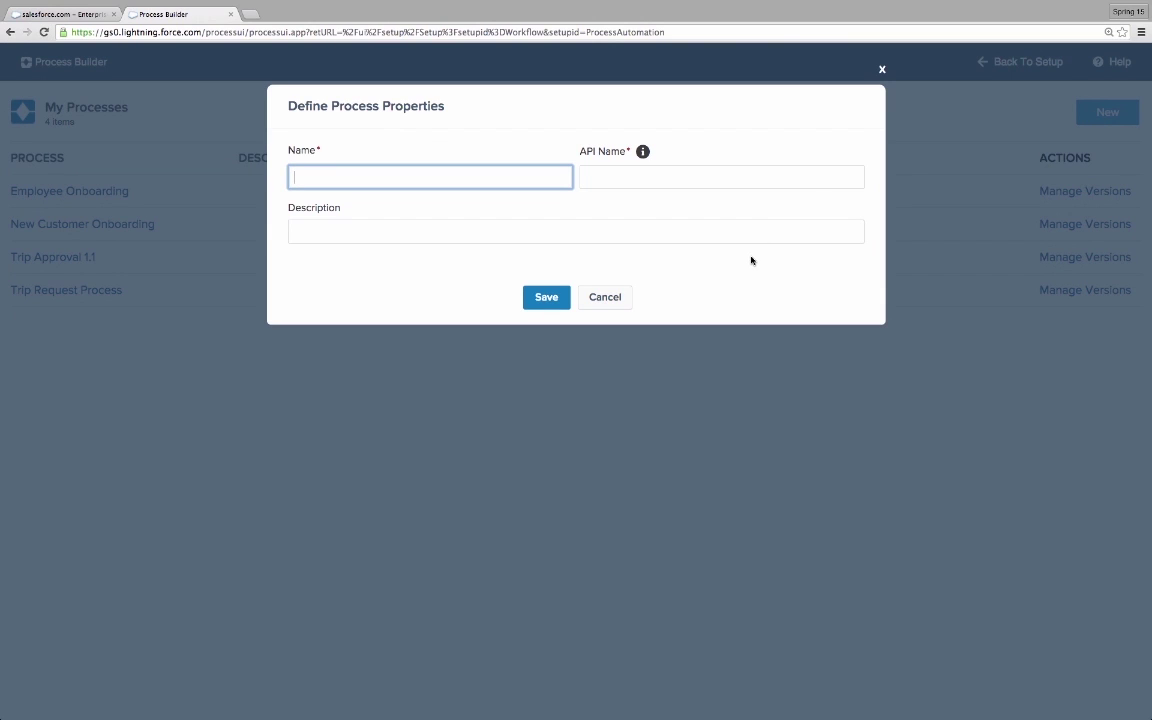
{"action": "type", "text": "New Trip Request Process"}
{"action": "key", "text": "Tab"}
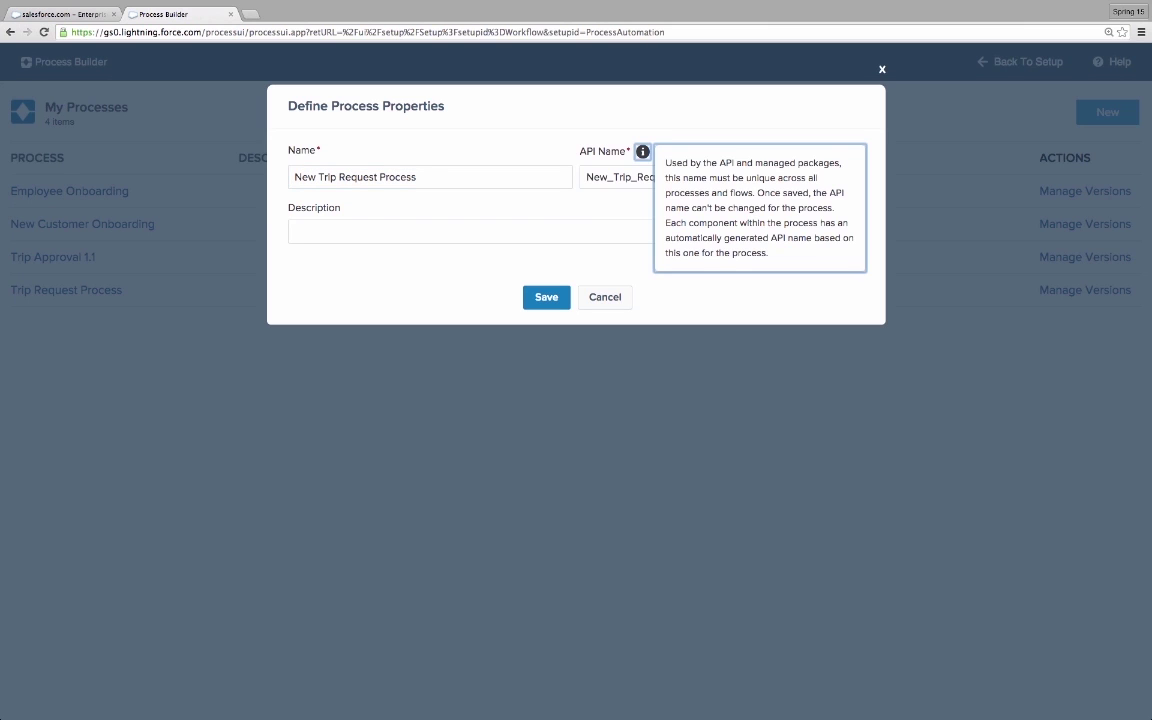
{"action": "left_click", "coordinate": [546, 297]}
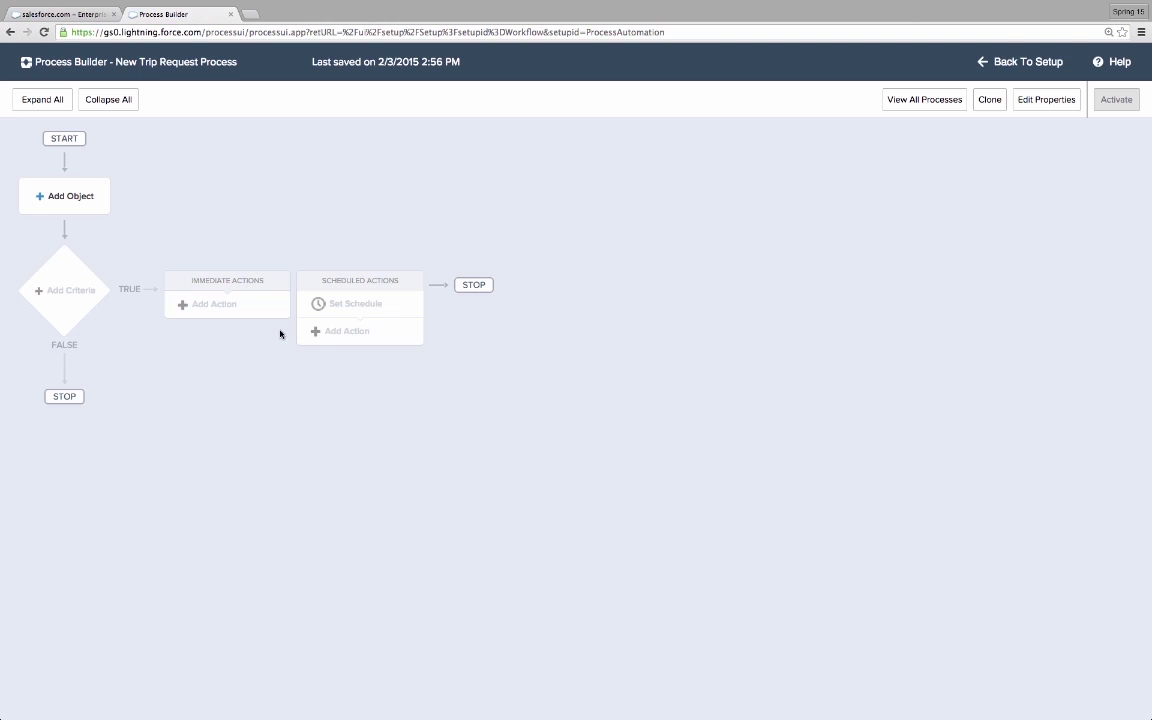
- Set the process object to Trip Request, start it when a record is created or edited, and save
{"action": "left_click", "coordinate": [57, 195]}
{"action": "type", "text": "trip"}
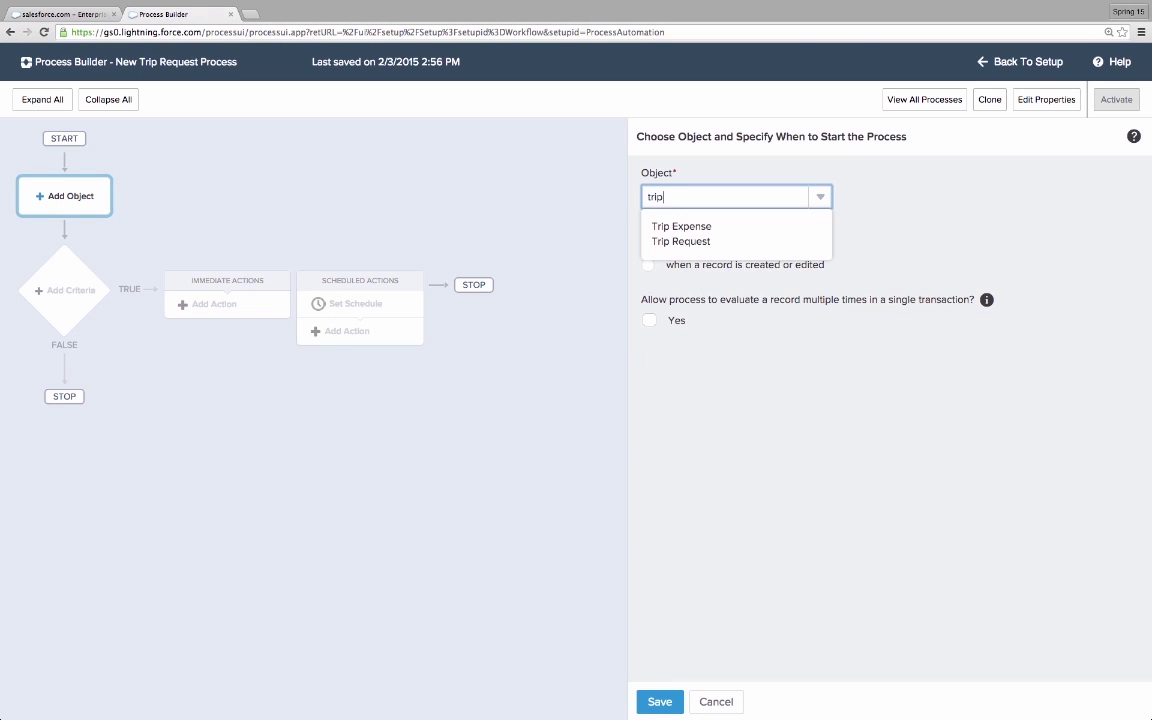
{"action": "left_click", "coordinate": [688, 241]}
{"action": "left_click", "coordinate": [648, 266]}
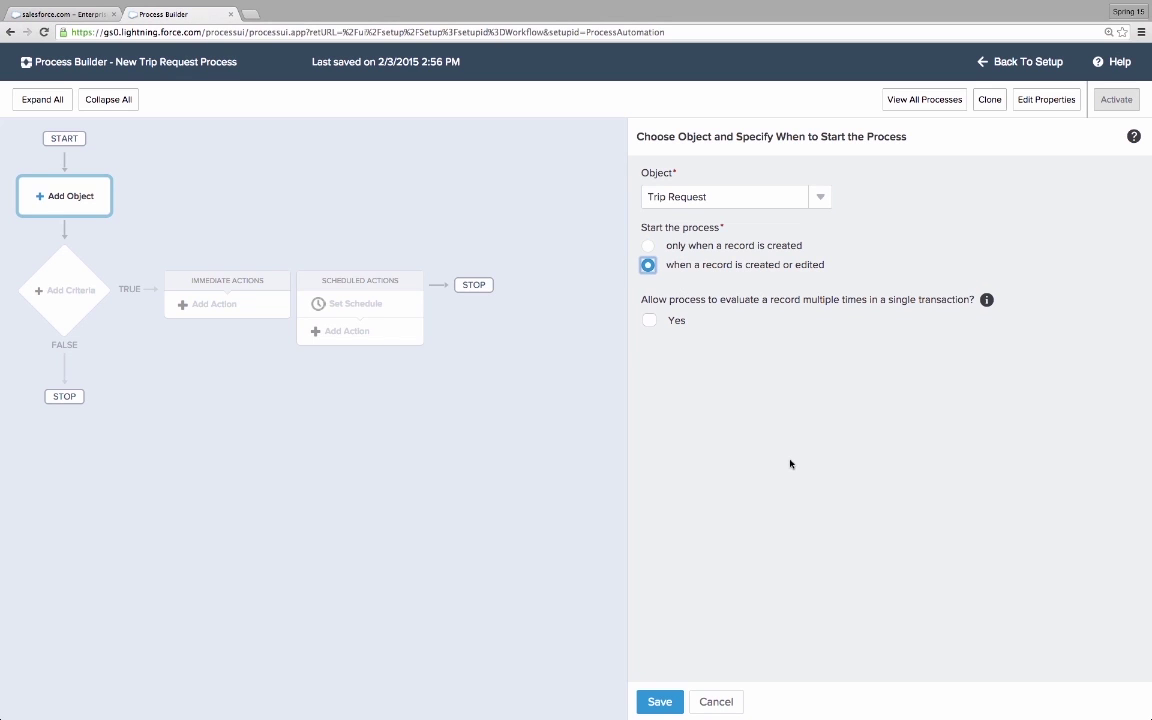
{"action": "left_click", "coordinate": [658, 701]}
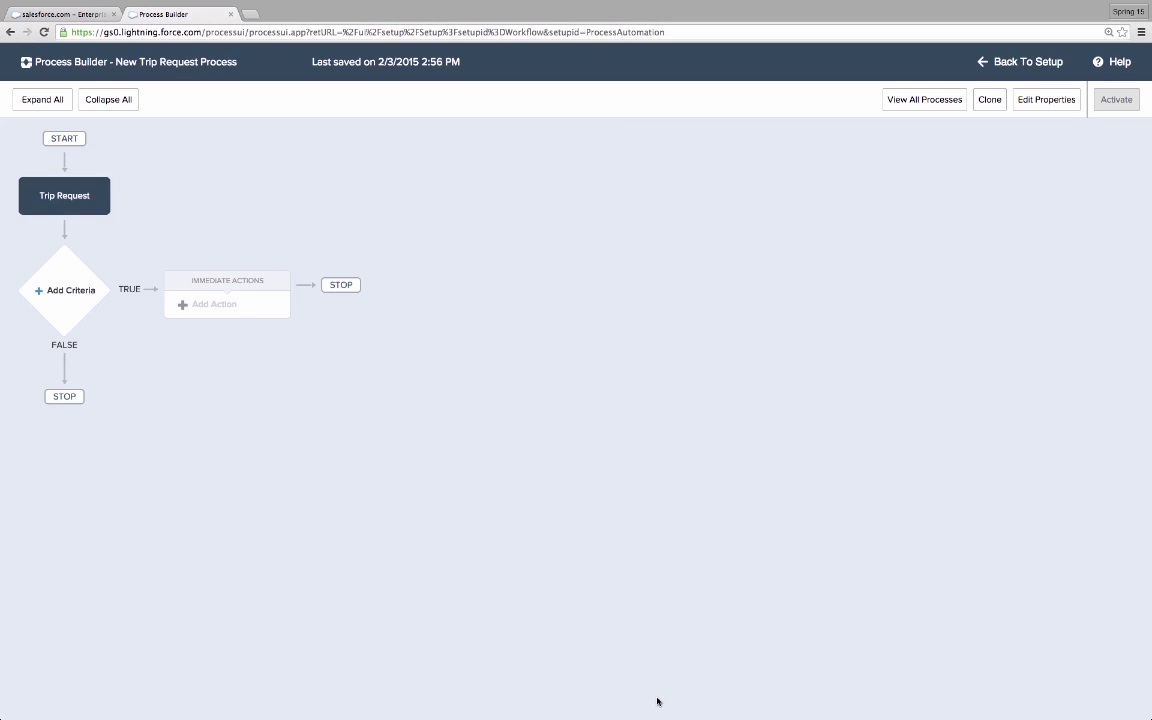
- Add a criteria named Small Trip with the Trip Request's Expected Total Cost as its filter field
{"action": "left_click", "coordinate": [74, 290]}
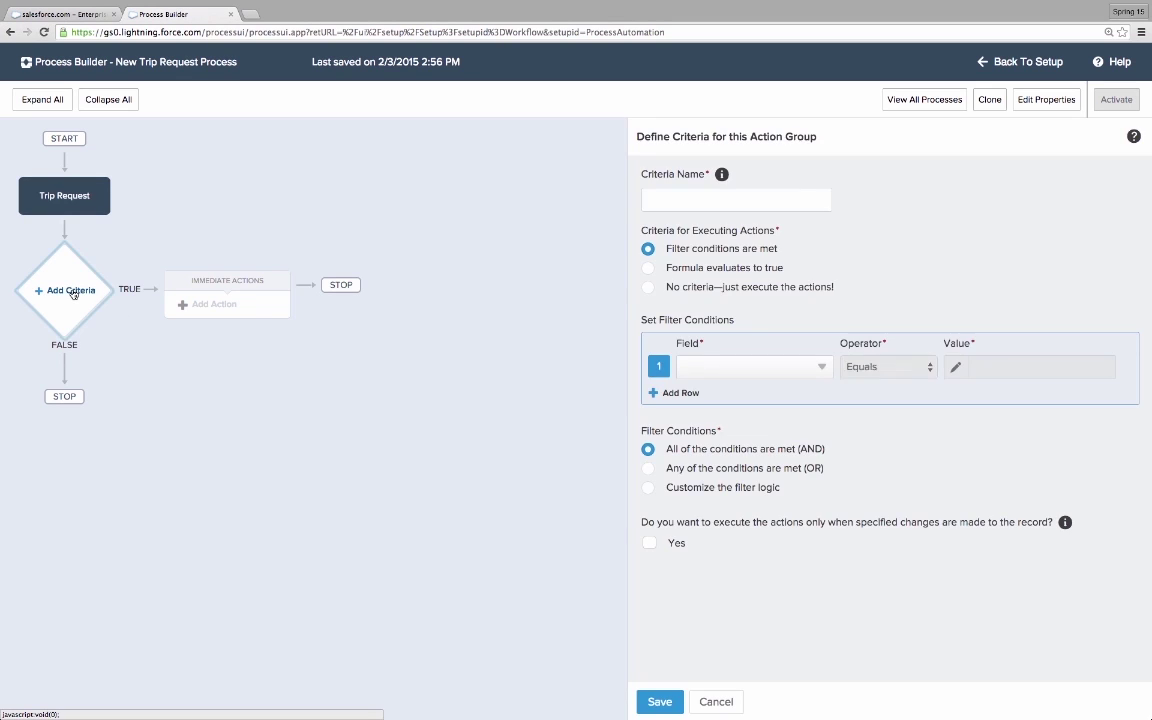
{"action": "left_click", "coordinate": [672, 206]}
{"action": "type", "text": "Small Trip"}
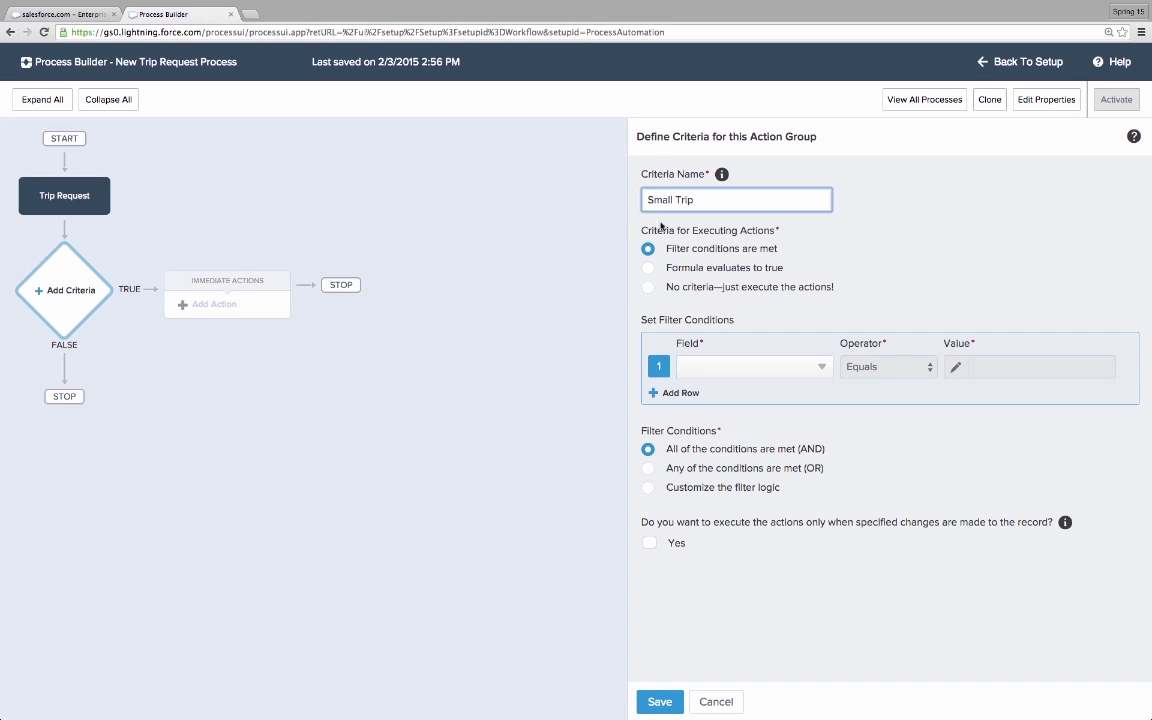
{"action": "left_click", "coordinate": [753, 367]}
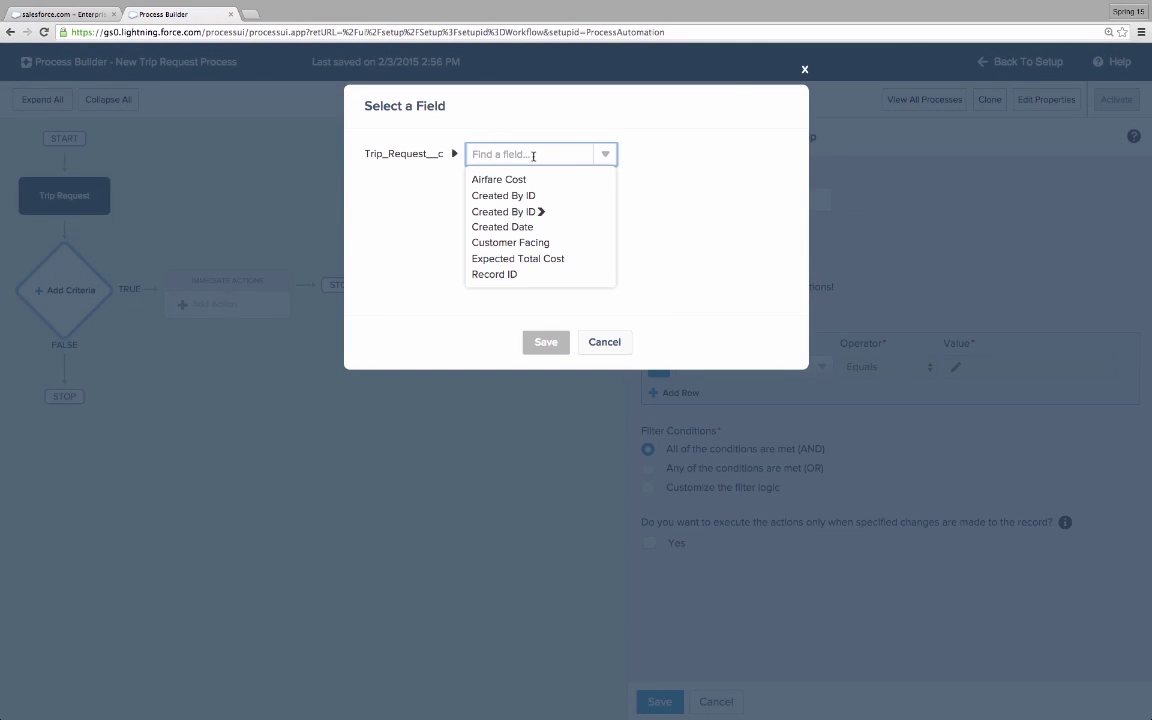
{"action": "type", "text": "cost"}
{"action": "left_click", "coordinate": [518, 195]}
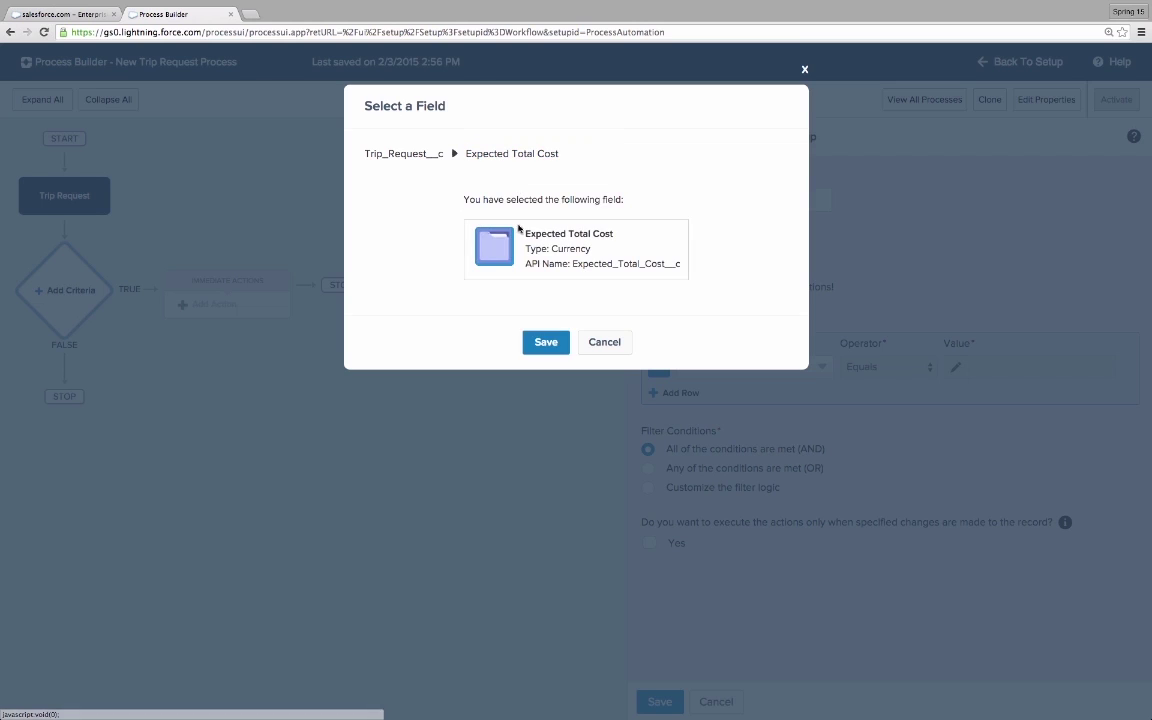
{"action": "left_click", "coordinate": [546, 342]}
- Set the condition to less than 3000, execute actions only when specified changes are made, and save the criteria
{"action": "type", "text": "3000"}
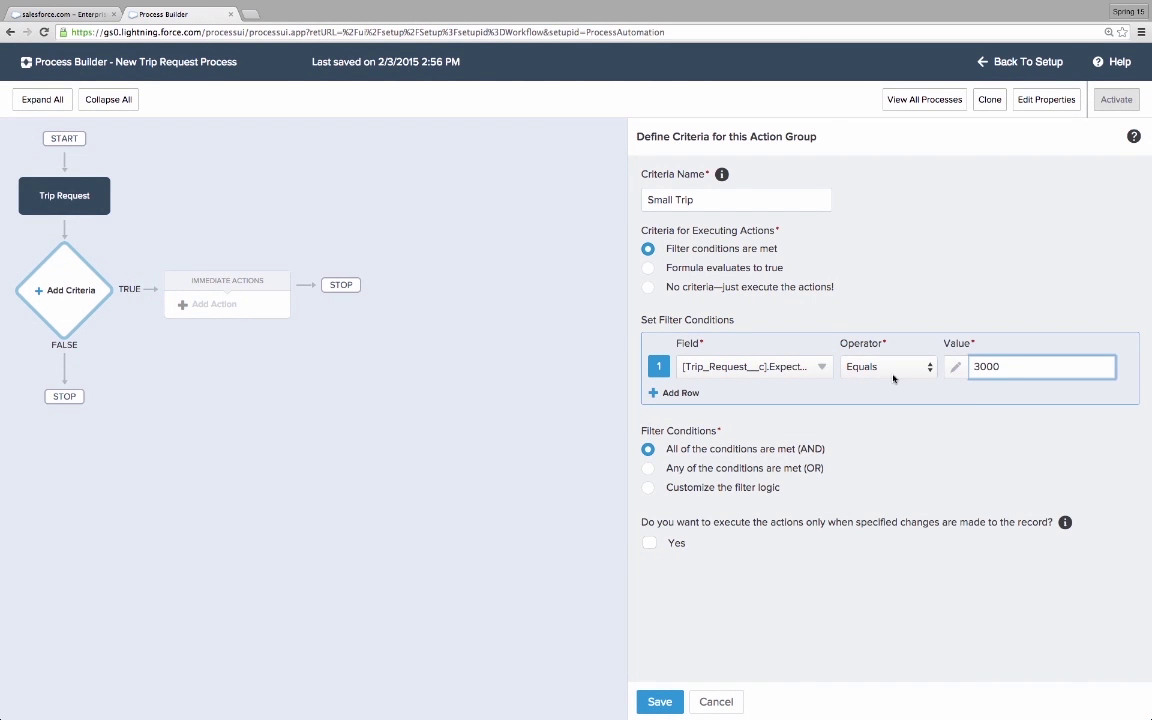
{"action": "left_click", "coordinate": [893, 375]}
{"action": "left_click", "coordinate": [899, 423]}
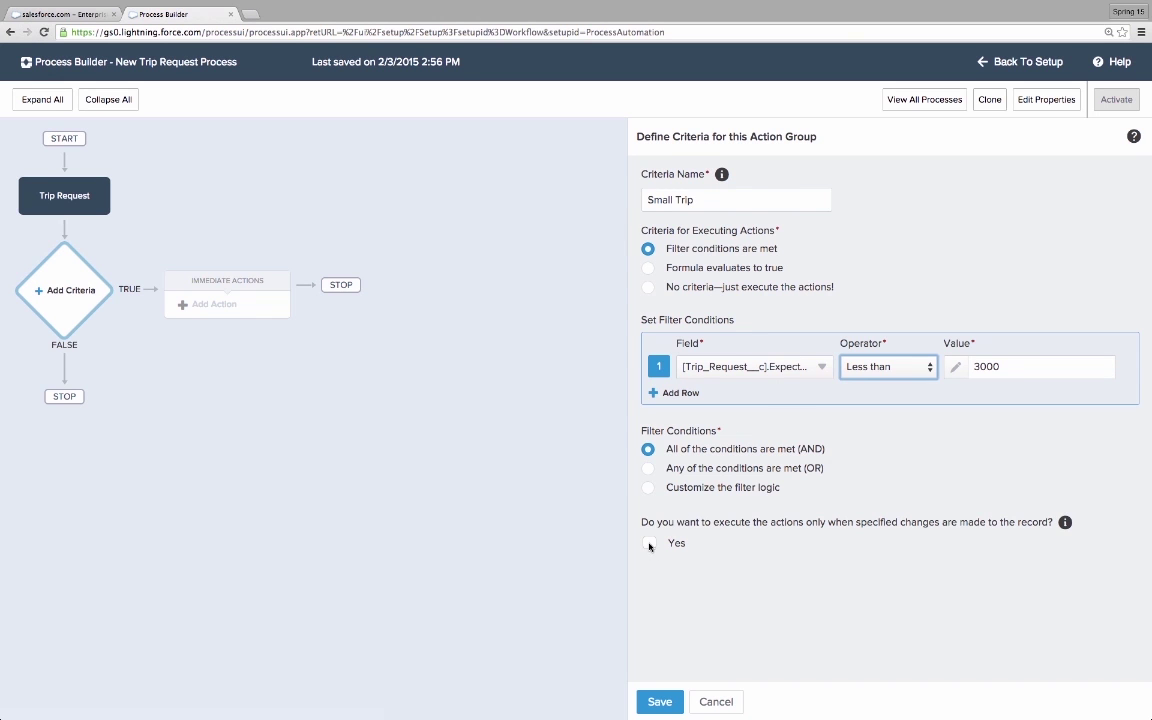
{"action": "left_click", "coordinate": [649, 545]}
{"action": "left_click", "coordinate": [662, 704]}
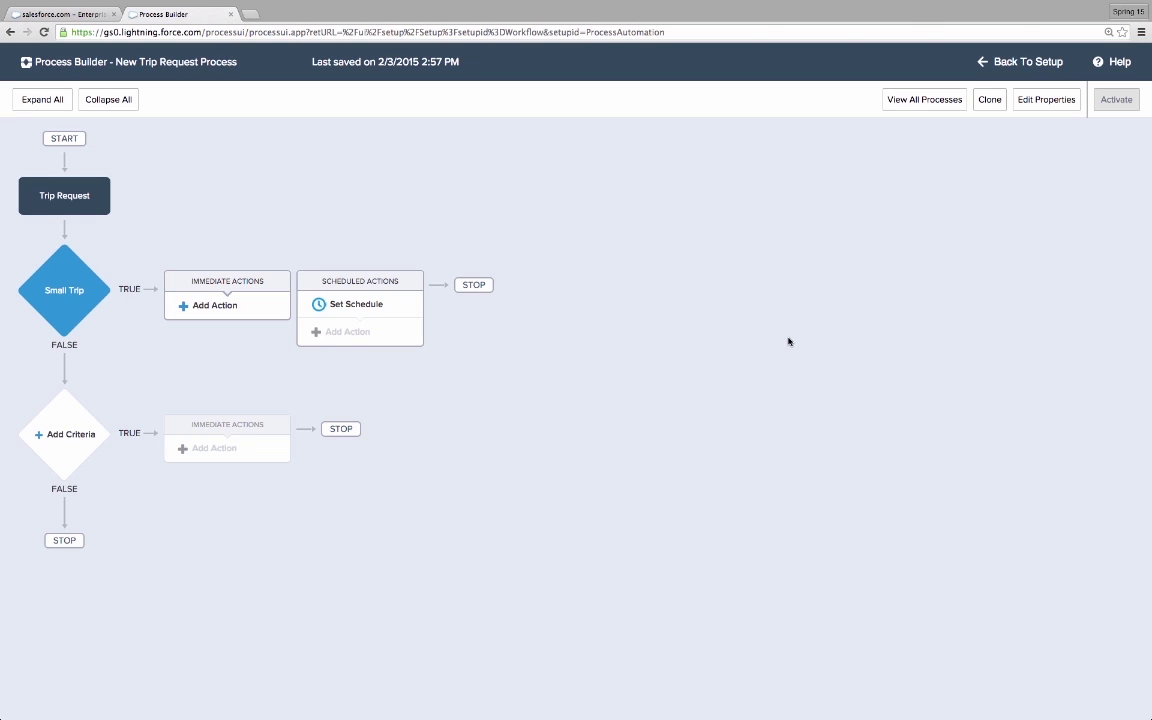
- Add an immediate Create a Record action to Small Trip, named New Trip Event, for the Event object
{"action": "left_click", "coordinate": [210, 307]}
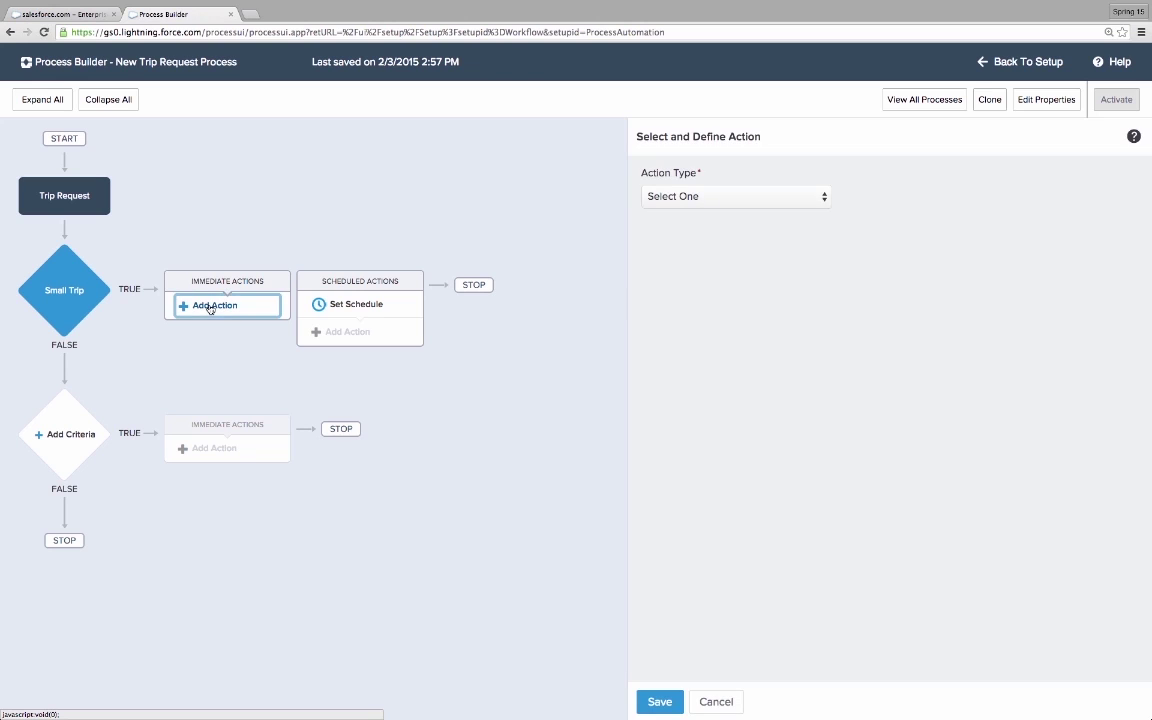
{"action": "left_click", "coordinate": [674, 198]}
{"action": "left_click", "coordinate": [689, 228]}
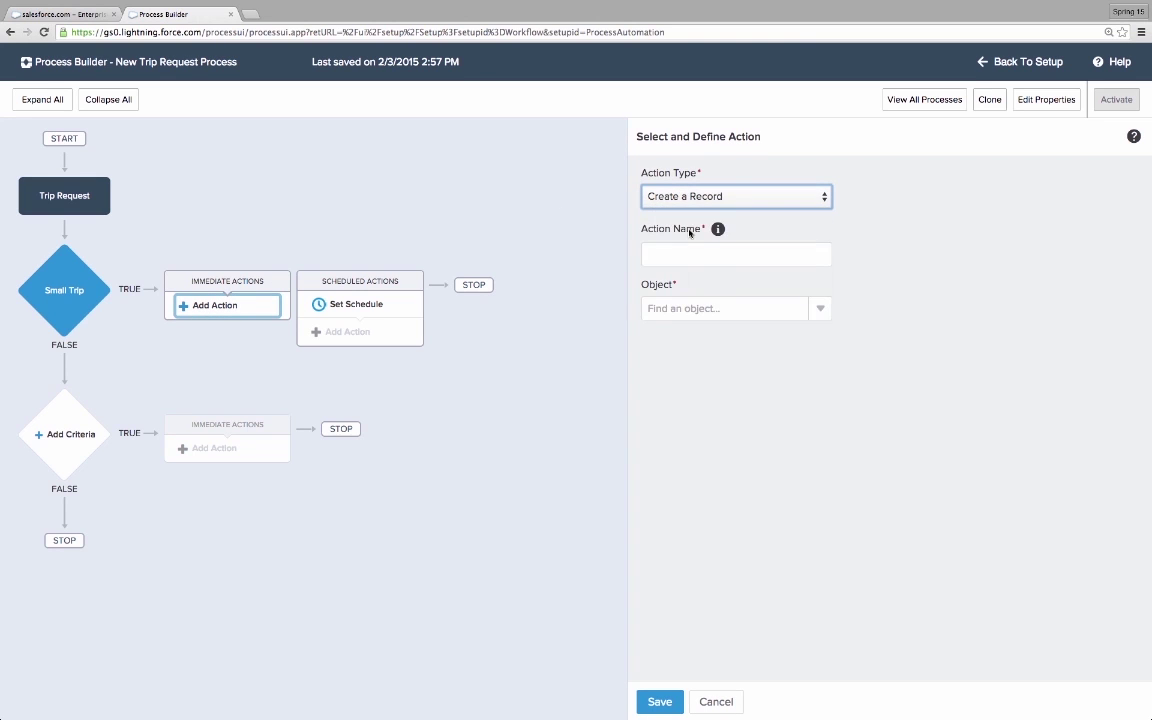
{"action": "left_click", "coordinate": [697, 254]}
{"action": "type", "text": "New "}
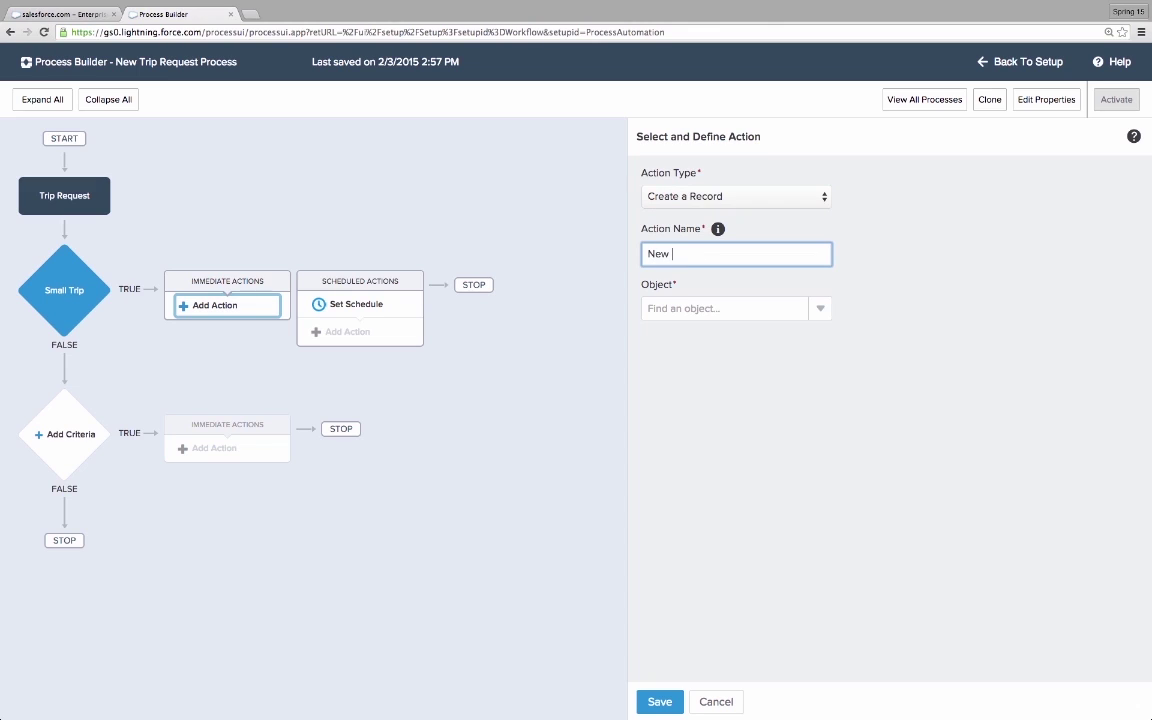
{"action": "type", "text": "Trip Event"}
{"action": "left_click", "coordinate": [707, 309]}
{"action": "type", "text": "event"}
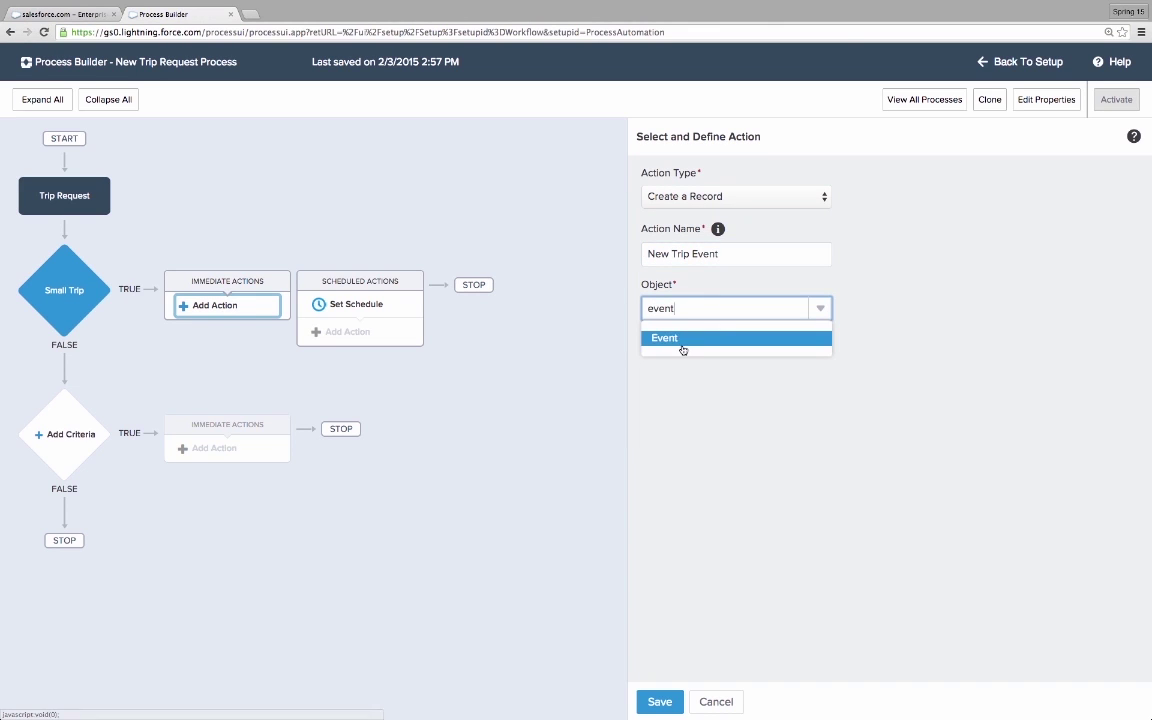
{"action": "left_click", "coordinate": [682, 342]}
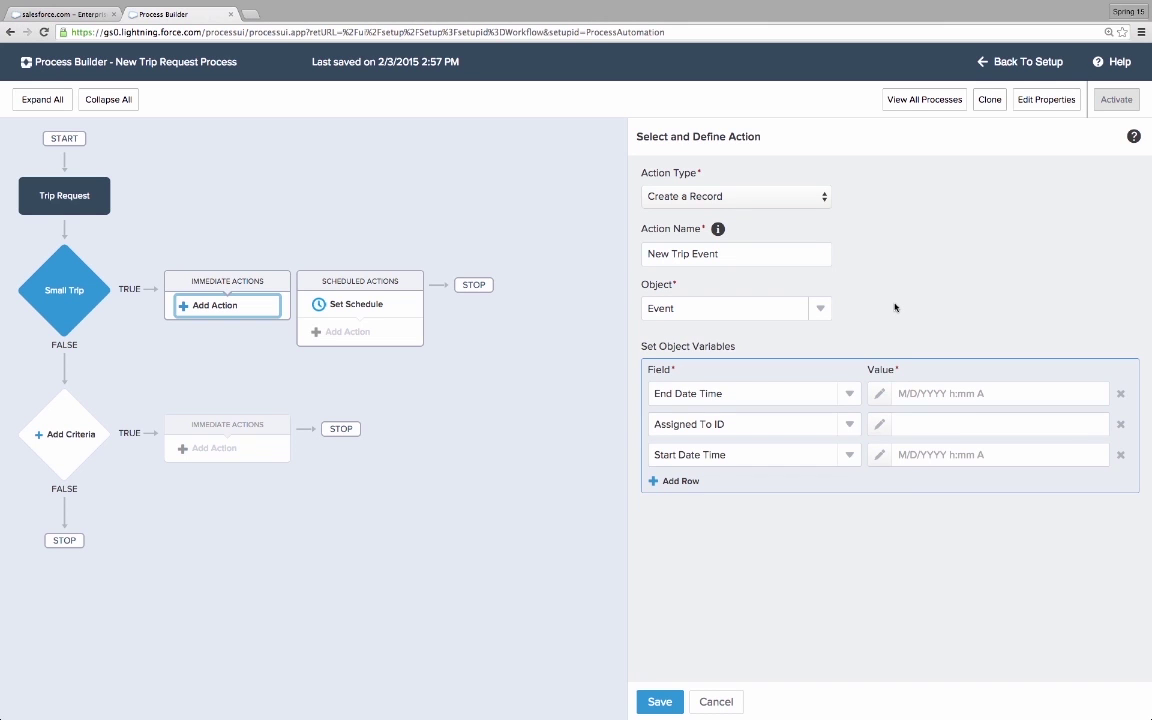
- Map the event's End Date Time to the Trip Request's Trip End field
{"action": "left_click", "coordinate": [880, 395]}
{"action": "left_click", "coordinate": [881, 398]}
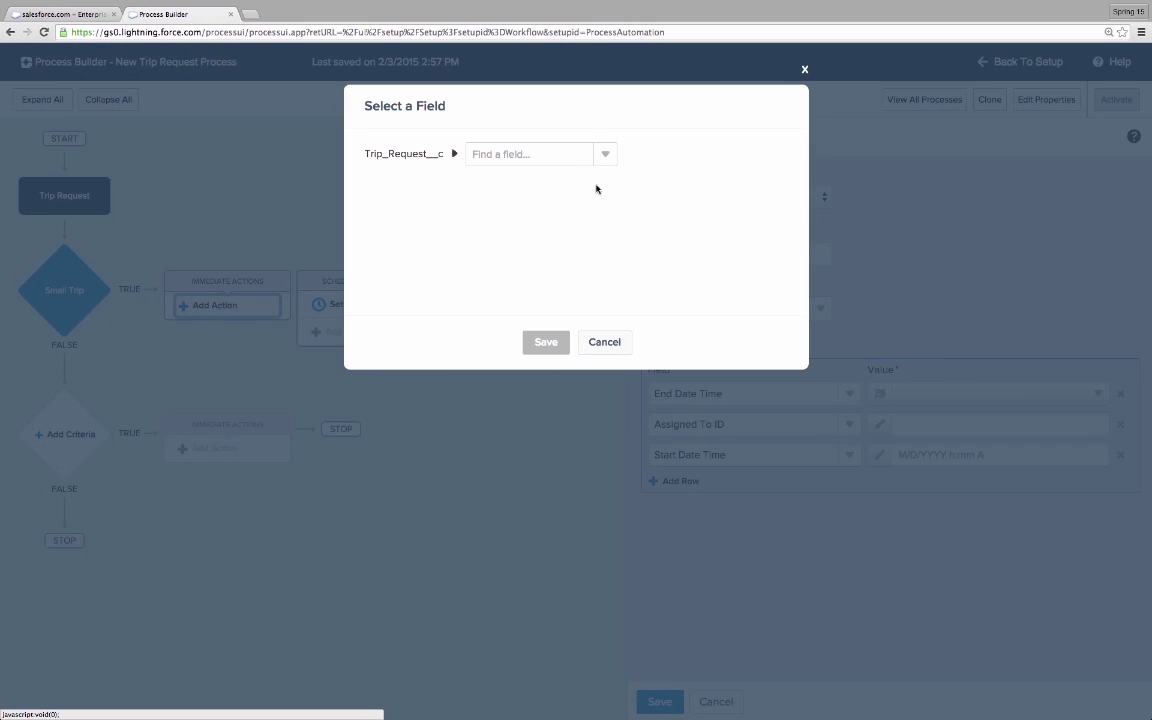
{"action": "left_click", "coordinate": [553, 160]}
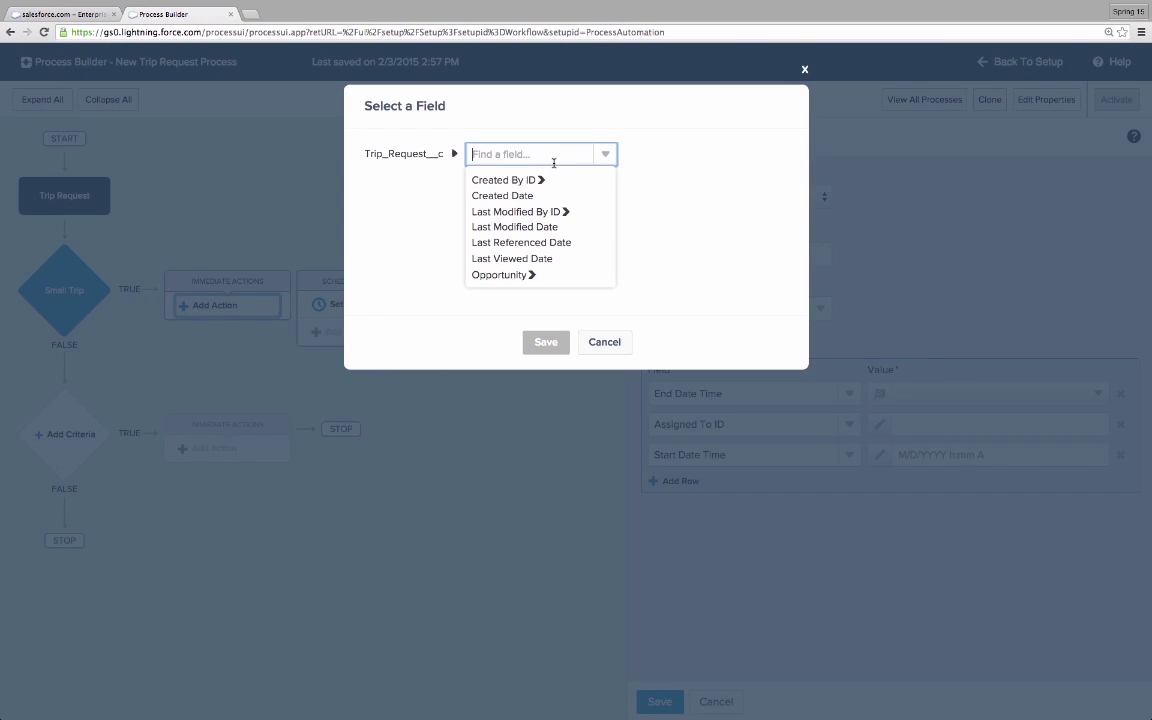
{"action": "type", "text": "end"}
{"action": "left_click", "coordinate": [543, 180]}
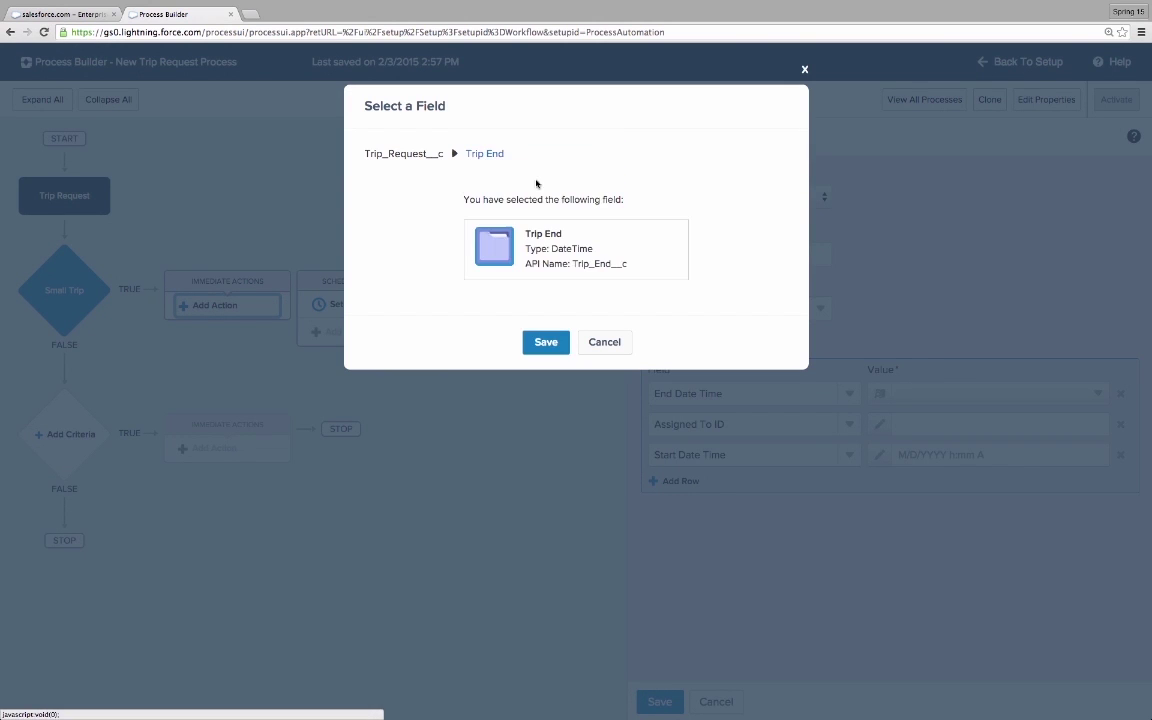
{"action": "left_click", "coordinate": [546, 342]}
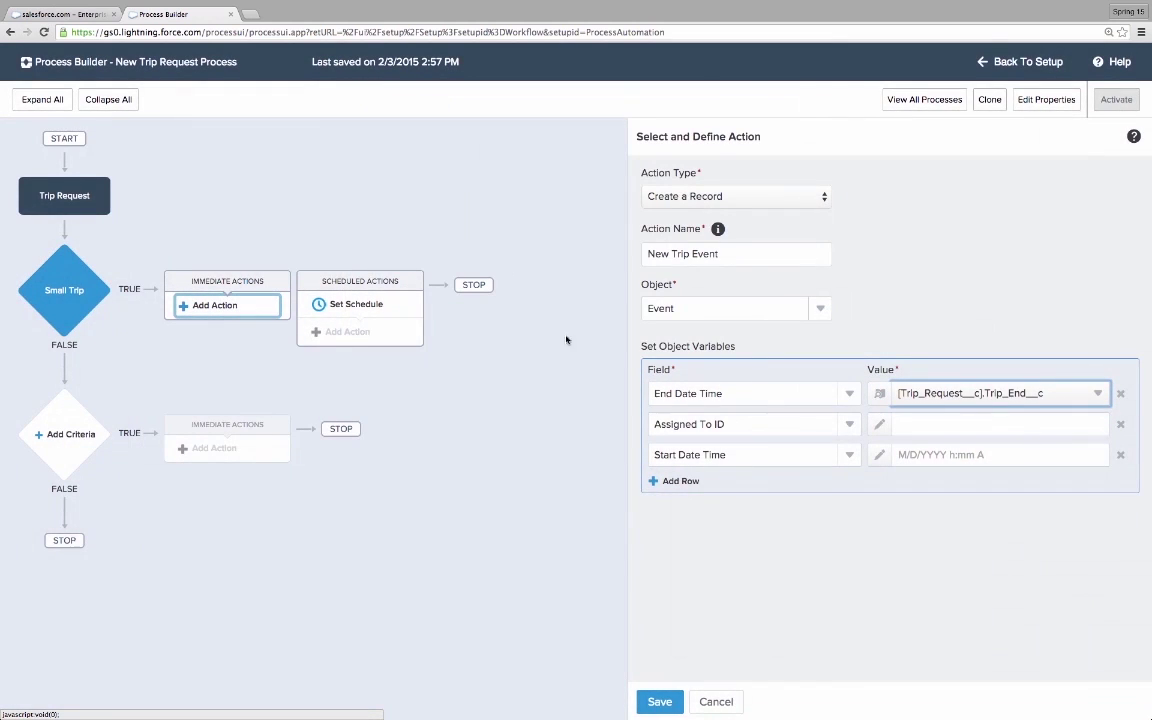
- Map the event's Assigned To ID to the Trip Request's Owner ID field
{"action": "left_click", "coordinate": [910, 424]}
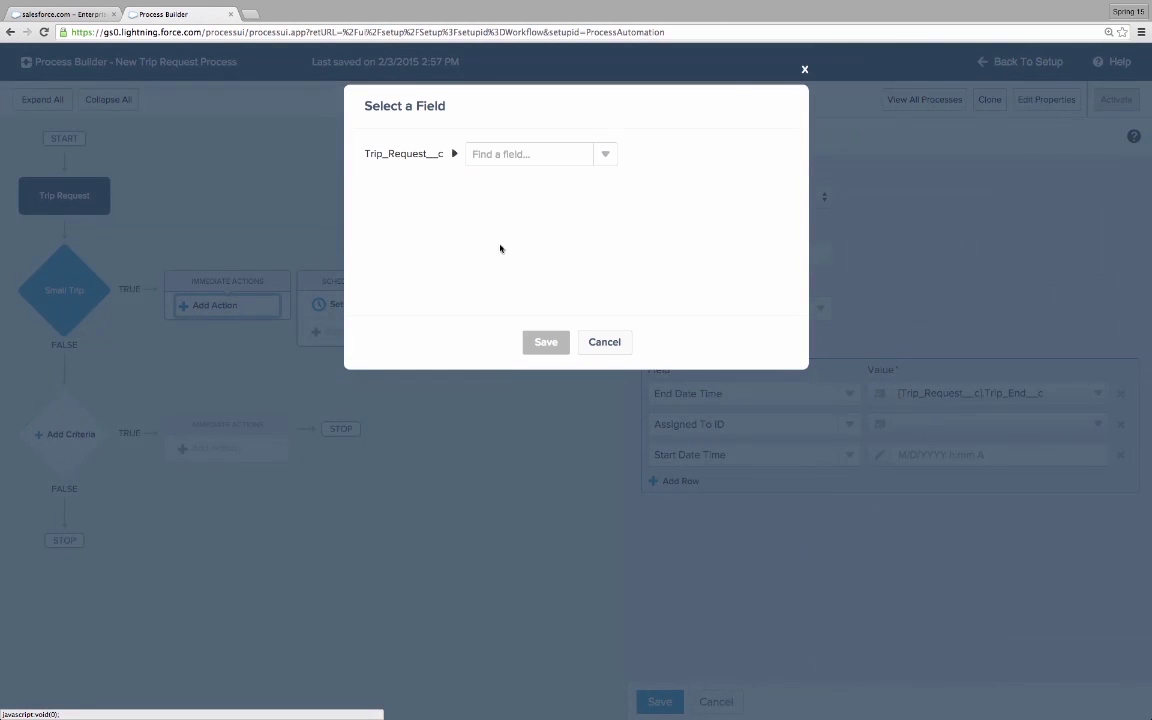
{"action": "type", "text": "ow"}
{"action": "left_click", "coordinate": [522, 181]}
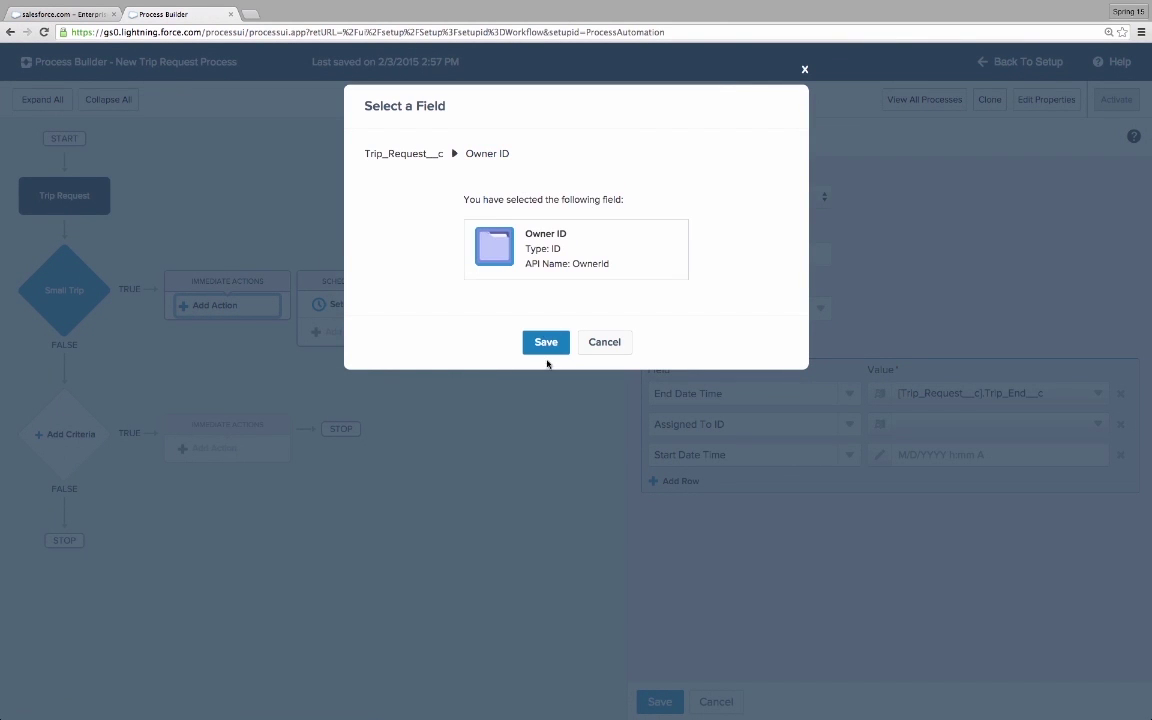
{"action": "left_click", "coordinate": [546, 342]}
- Map the event's Start Date Time to the Trip Request's start field and save the action
{"action": "left_click", "coordinate": [910, 454]}
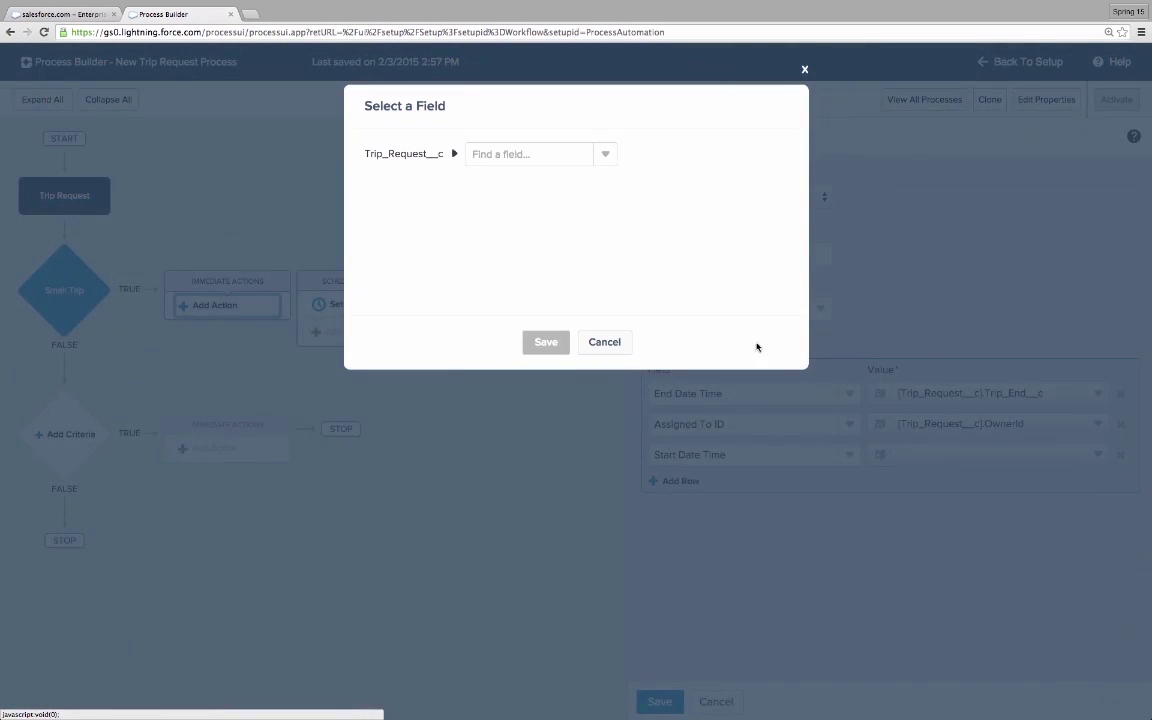
{"action": "type", "text": "st"}
{"action": "left_click", "coordinate": [524, 180]}
{"action": "left_click", "coordinate": [546, 342]}
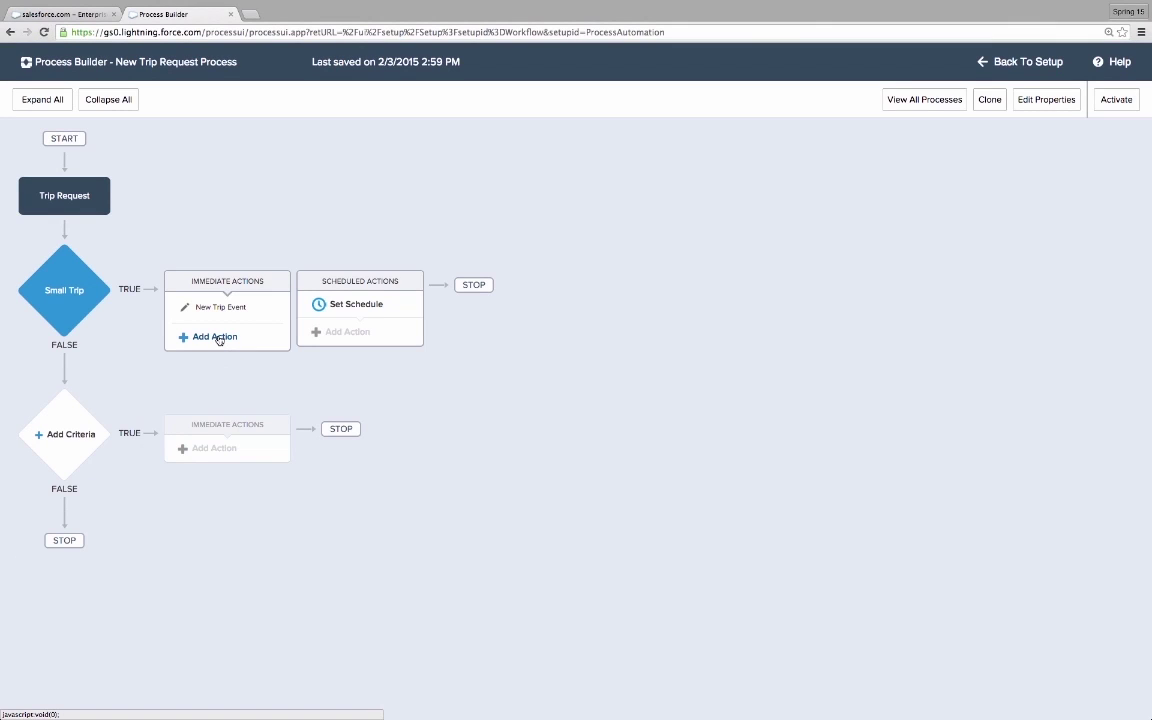
- Add an immediate Post to Chatter action named Update Chatter Group that posts to the Road Warriors Chatter group
{"action": "left_click", "coordinate": [219, 337]}
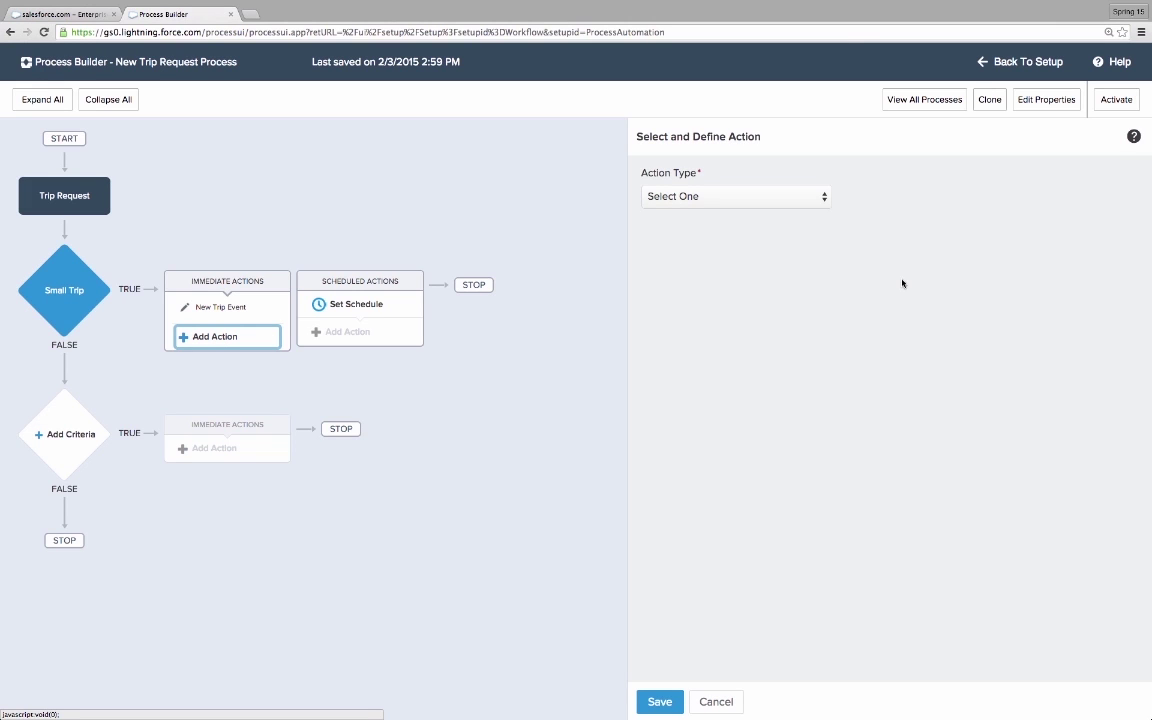
{"action": "left_click", "coordinate": [740, 197]}
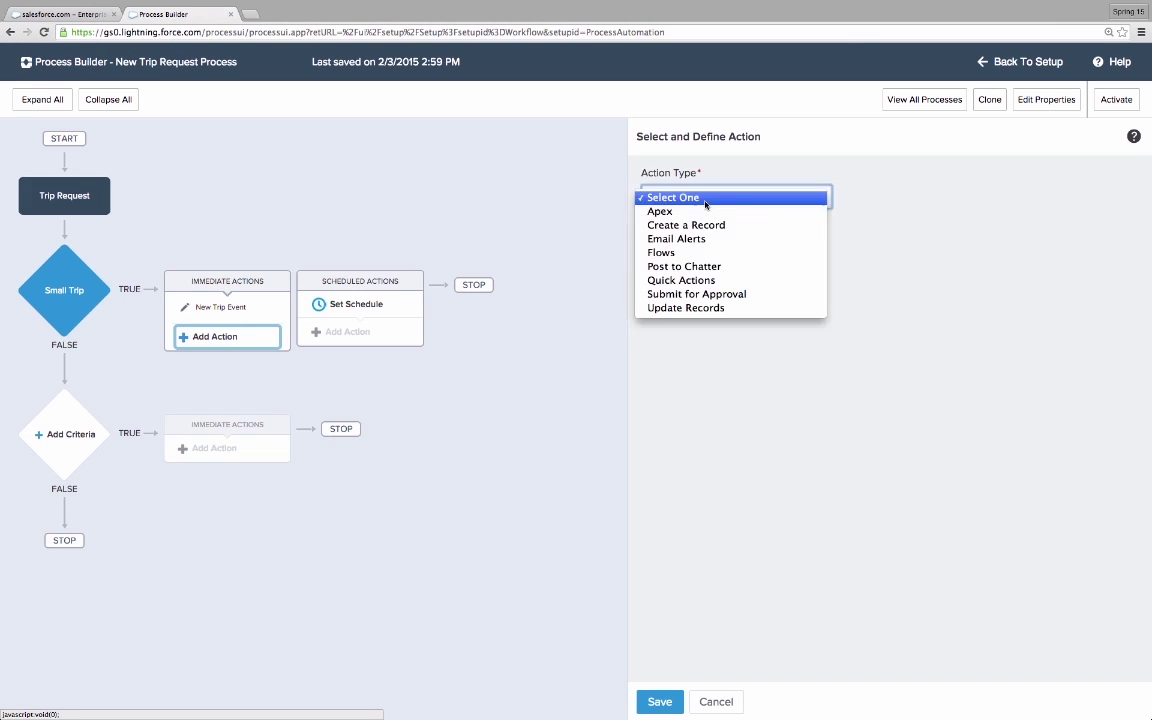
{"action": "left_click", "coordinate": [699, 265]}
{"action": "left_click", "coordinate": [704, 258]}
{"action": "type", "text": "Up"}
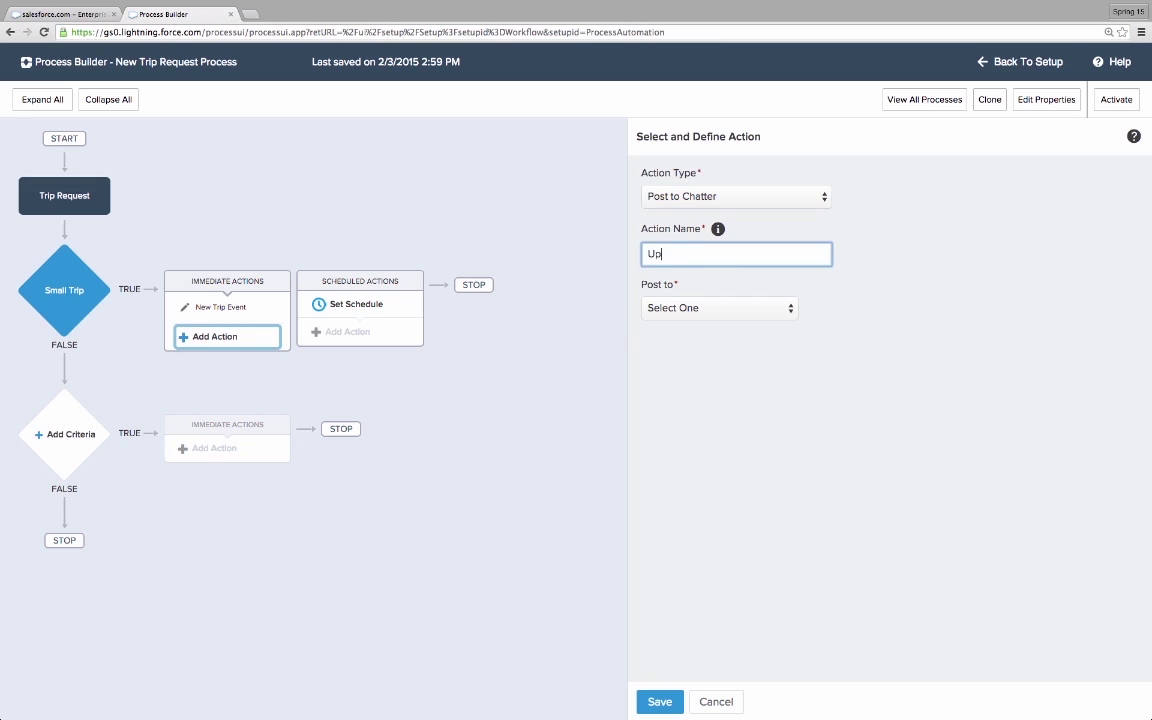
{"action": "type", "text": "date Chatter Group"}
{"action": "left_click", "coordinate": [711, 310]}
{"action": "left_click", "coordinate": [705, 334]}
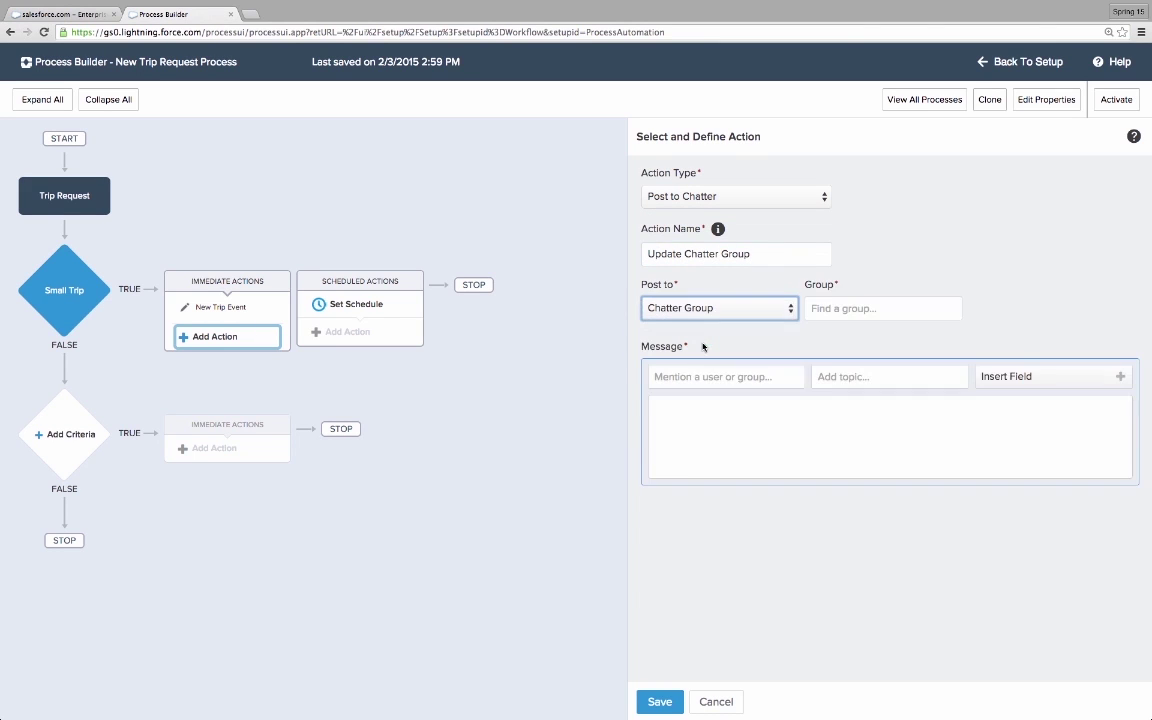
{"action": "left_click", "coordinate": [857, 308]}
{"action": "type", "text": "road war"}
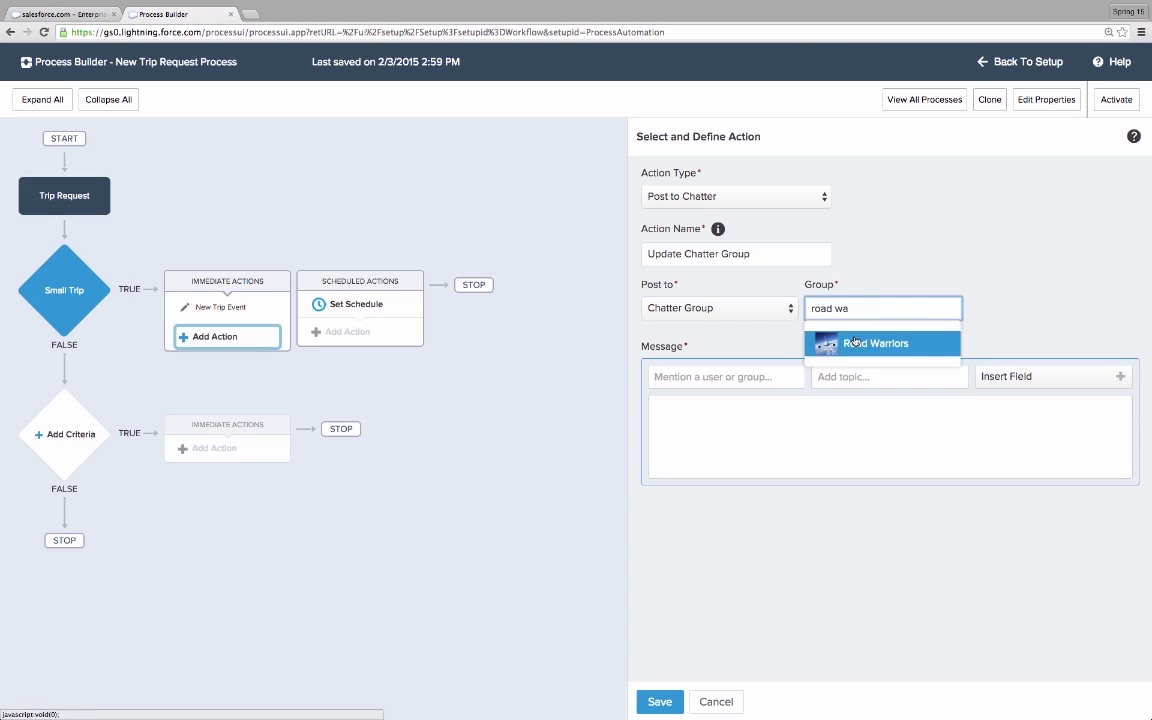
{"action": "key", "text": "Return"}
- Write the message "Road Warriors, I will be traveling" followed by the Trip Request's Location field
{"action": "key", "text": "Tab"}
{"action": "type", "text": "Road Warrio"}
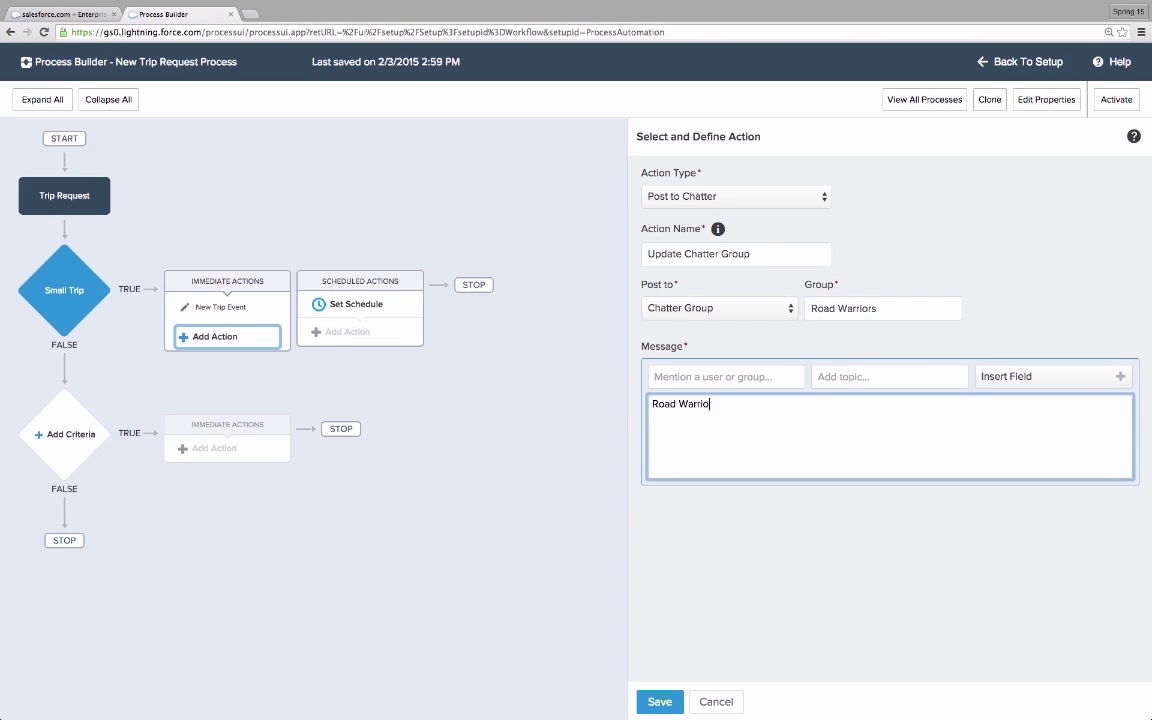
{"action": "type", "text": "rs, I will be traveling"}
{"action": "left_click", "coordinate": [1020, 376]}
{"action": "left_click", "coordinate": [530, 154]}
{"action": "type", "text": "loca"}
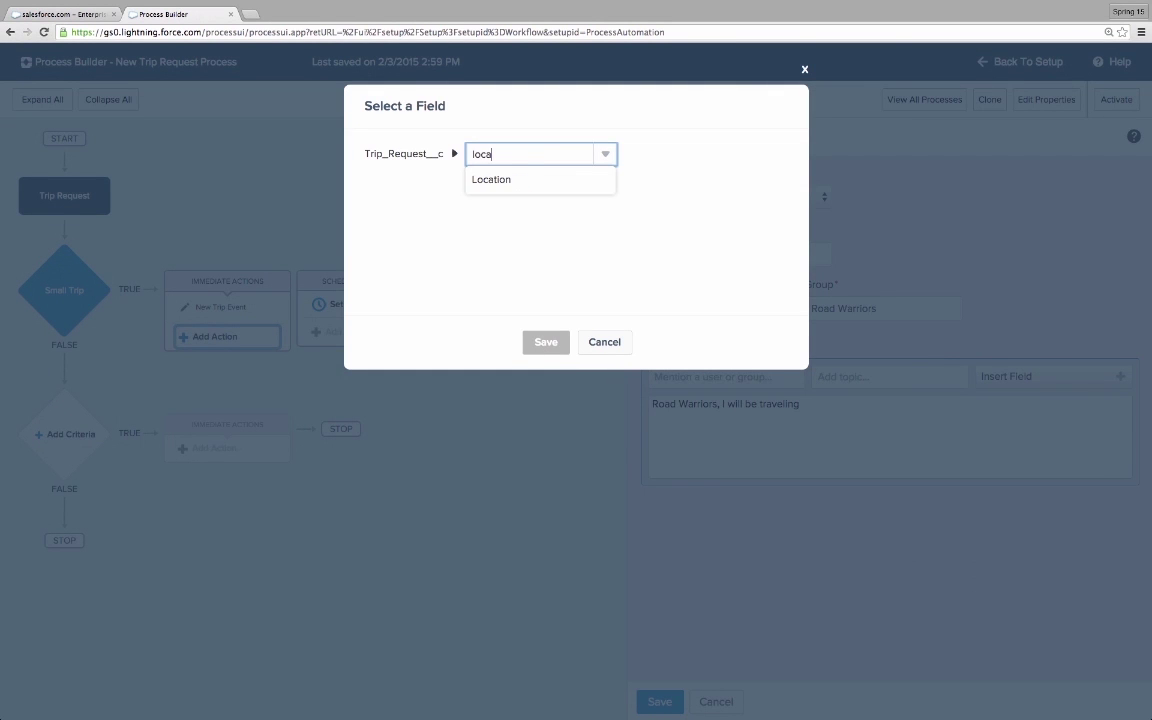
{"action": "left_click", "coordinate": [509, 180]}
{"action": "left_click", "coordinate": [546, 342]}
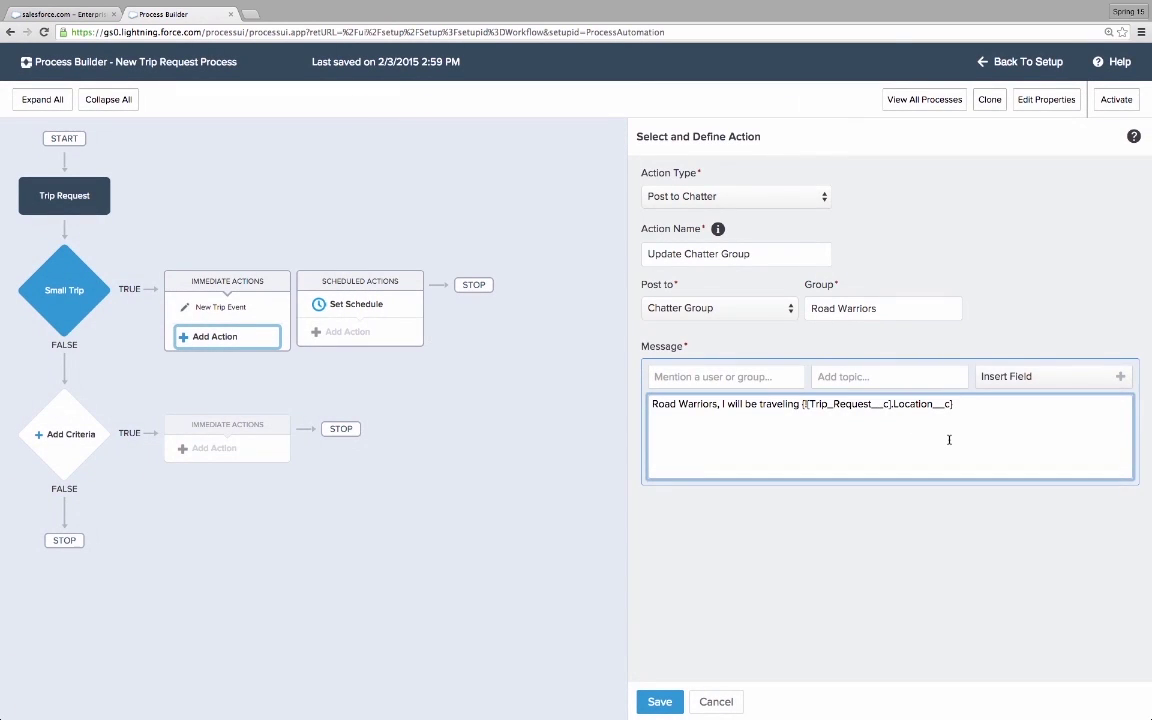
- Continue the Chatter message with "on" followed by the Trip Request's Trip Start field
{"action": "type", "text": "on"}
{"action": "left_click", "coordinate": [951, 376]}
{"action": "left_click", "coordinate": [503, 154]}
{"action": "type", "text": "st"}
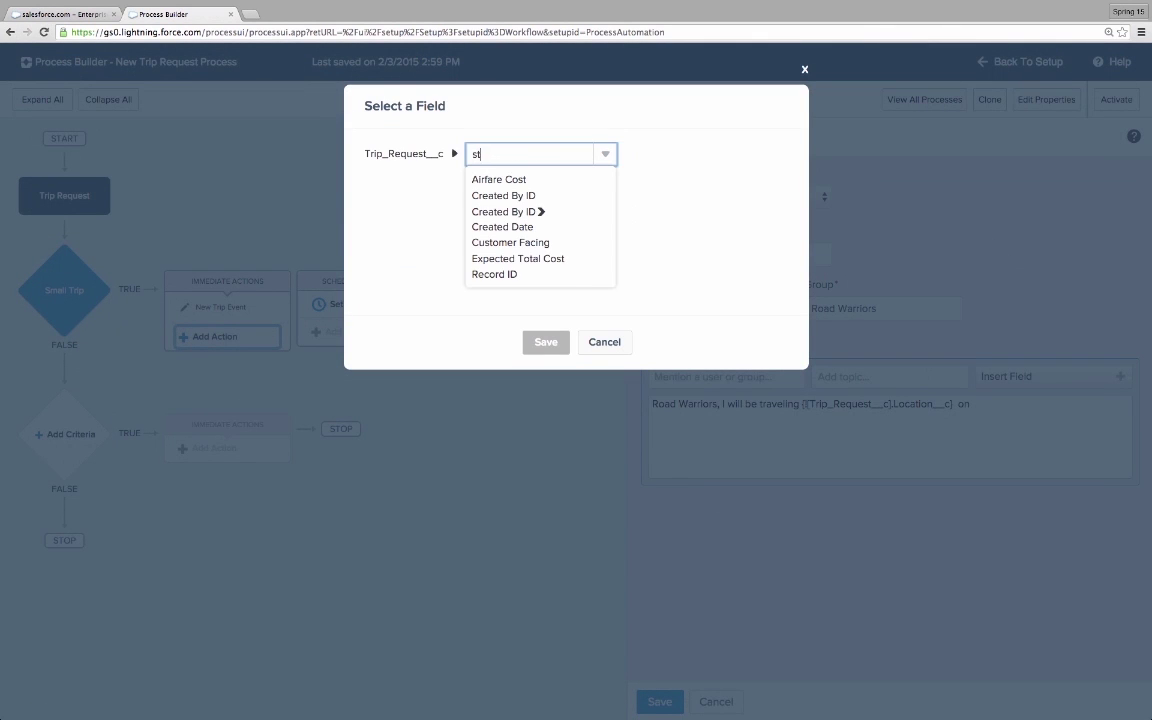
{"action": "type", "text": "art"}
{"action": "left_click", "coordinate": [488, 180]}
{"action": "left_click", "coordinate": [546, 342]}
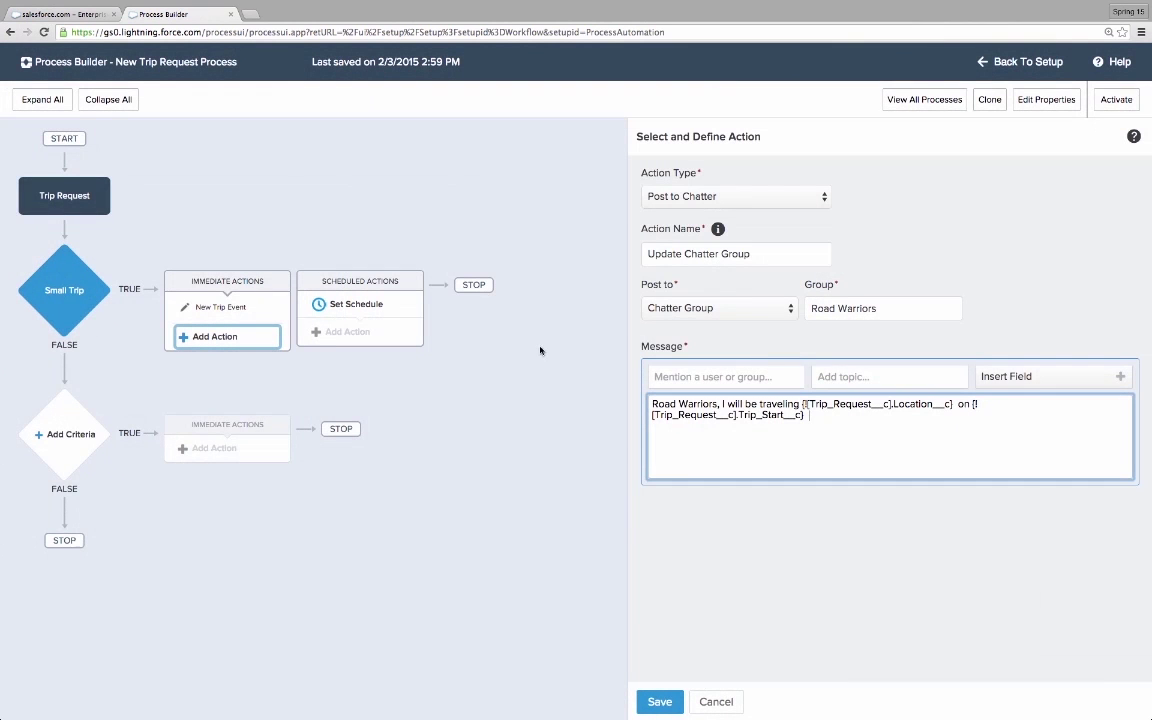
- Finish the Chatter message with ", please share any tips you have! #travel" and save the action
{"action": "type", "text": ", please share any tips "}
{"action": "type", "text": "you have"}
{"action": "type", "text": "! #love"}
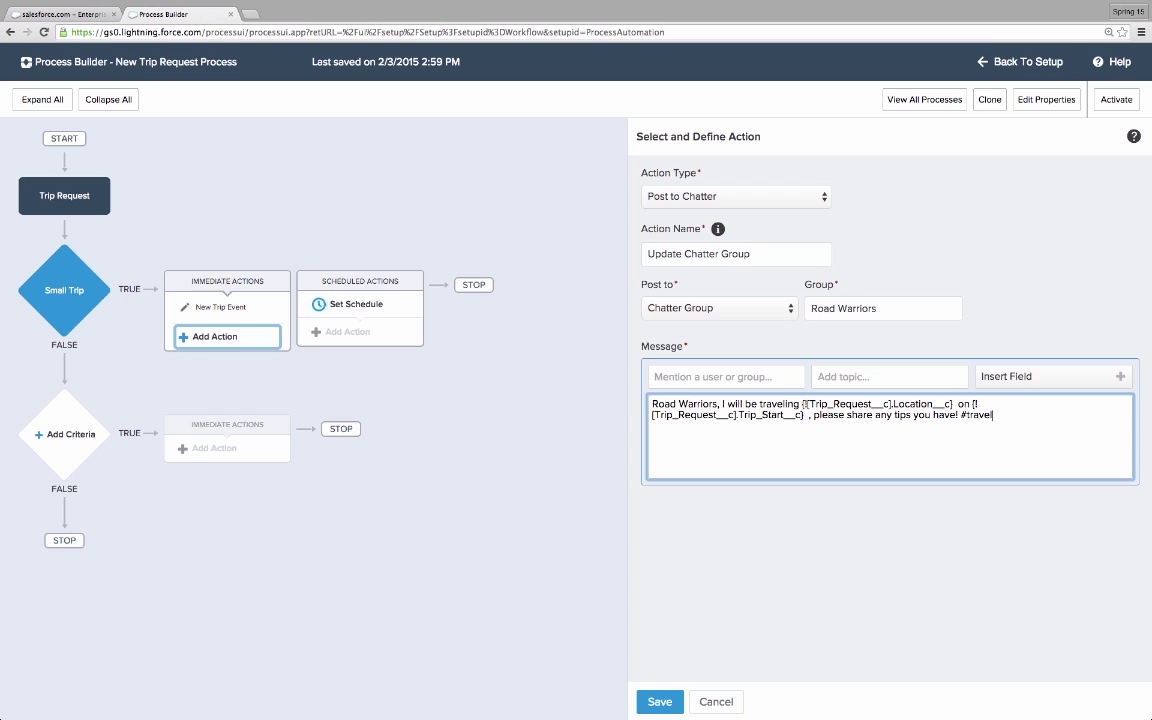
{"action": "left_click", "coordinate": [659, 701]}
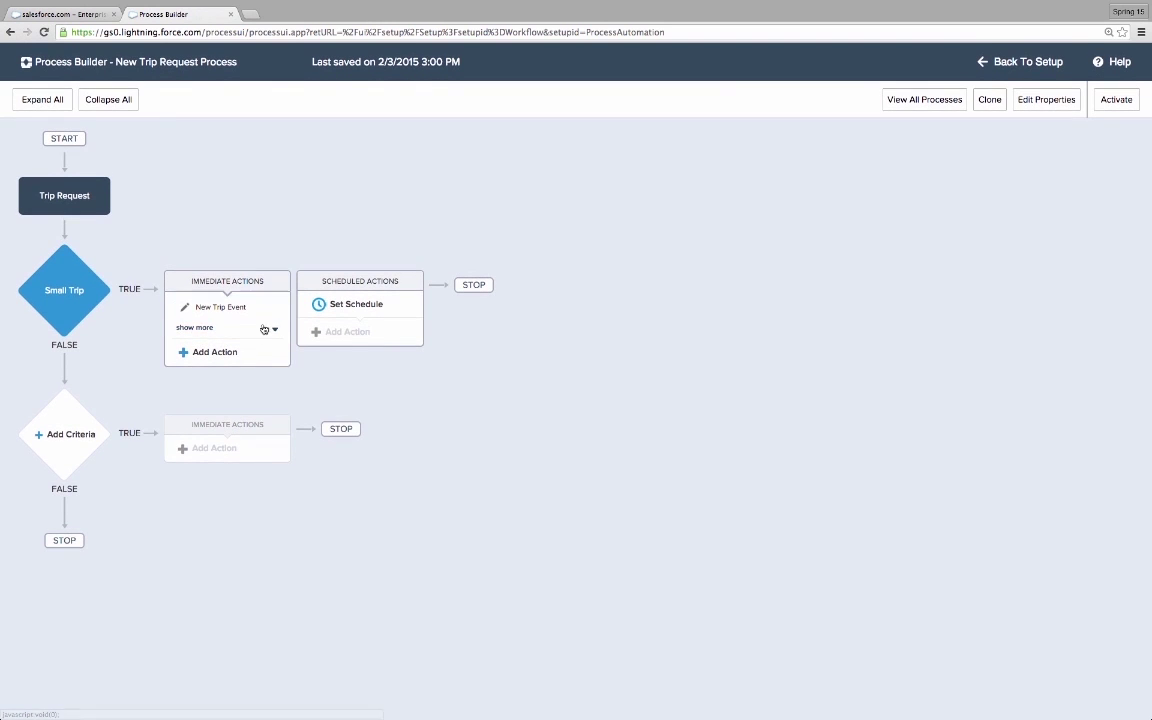
- Add an immediate Submit for Approval action named Trip Approval to the Small Trip criteria
{"action": "left_click", "coordinate": [272, 327]}
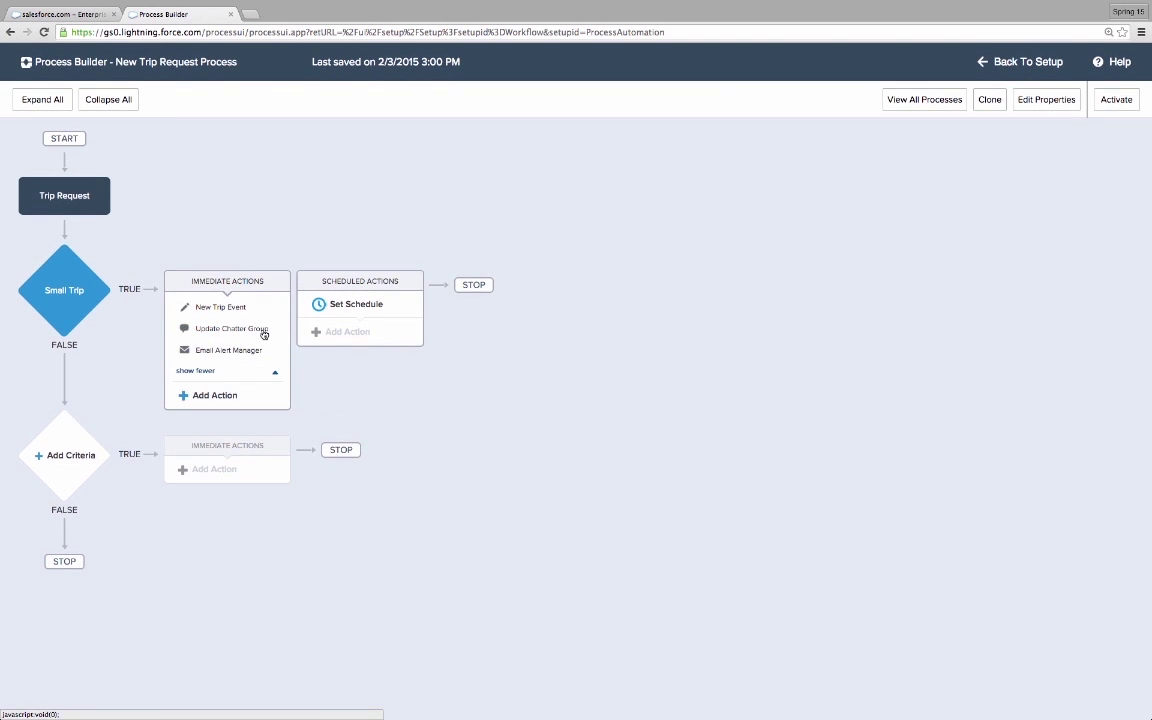
{"action": "left_click", "coordinate": [216, 395]}
{"action": "left_click", "coordinate": [714, 194]}
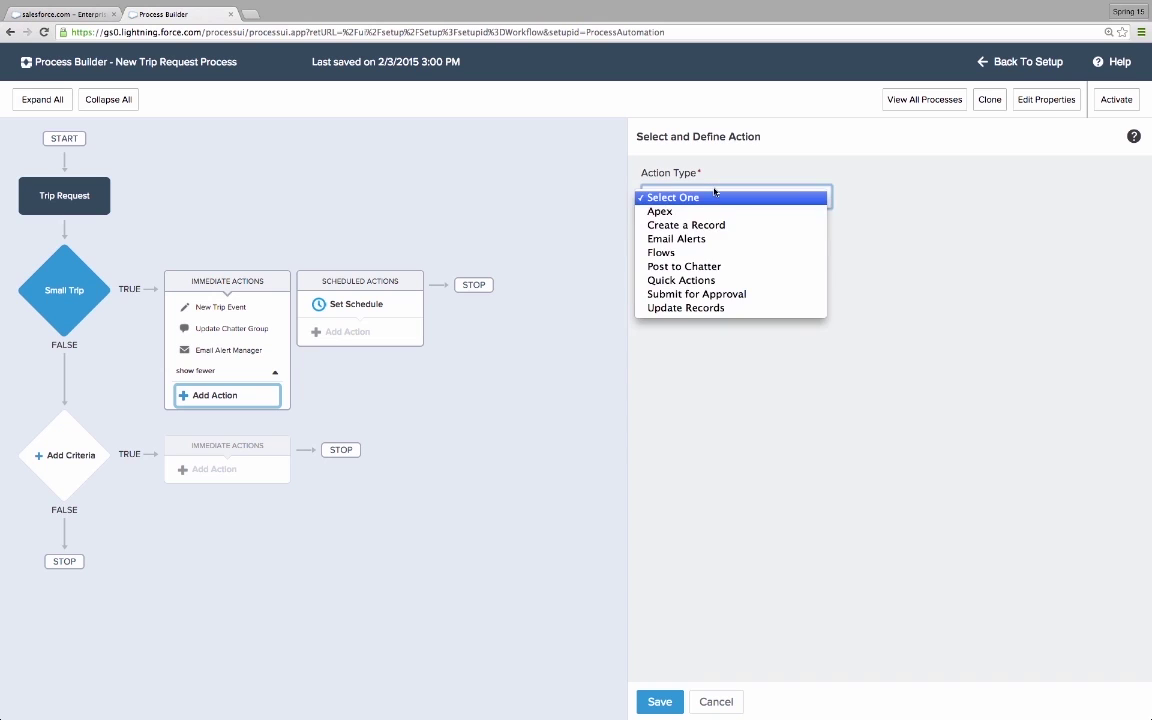
{"action": "left_click", "coordinate": [721, 296]}
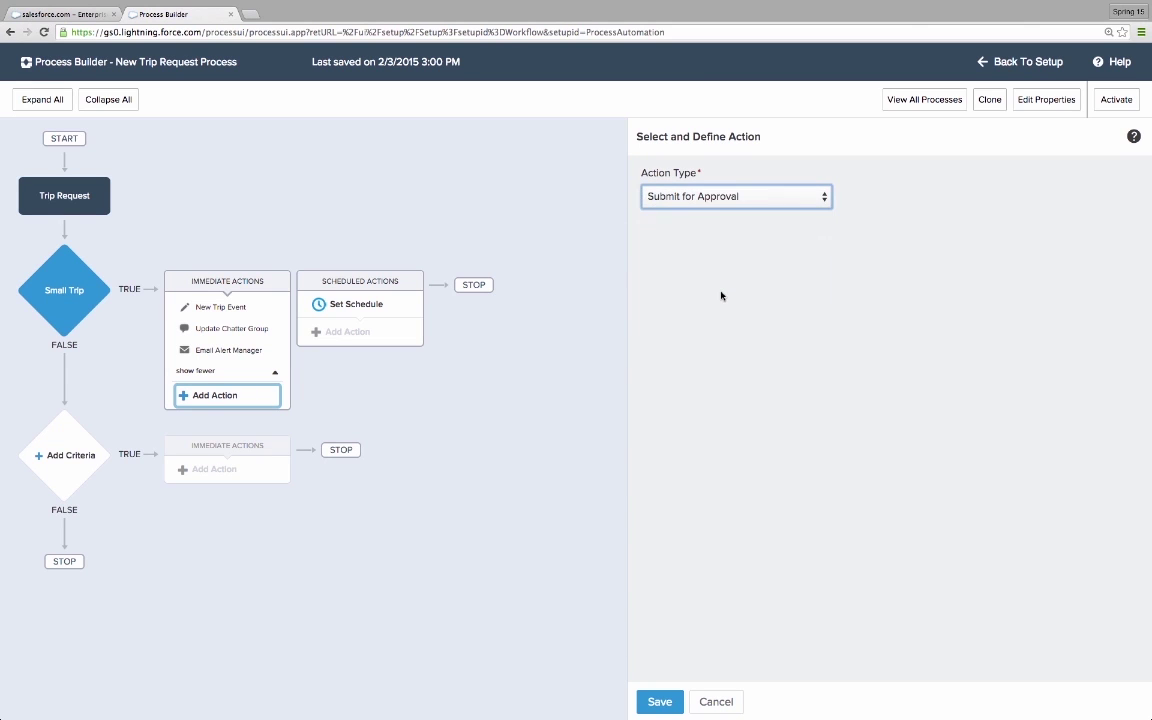
{"action": "type", "text": "Trip Approval"}
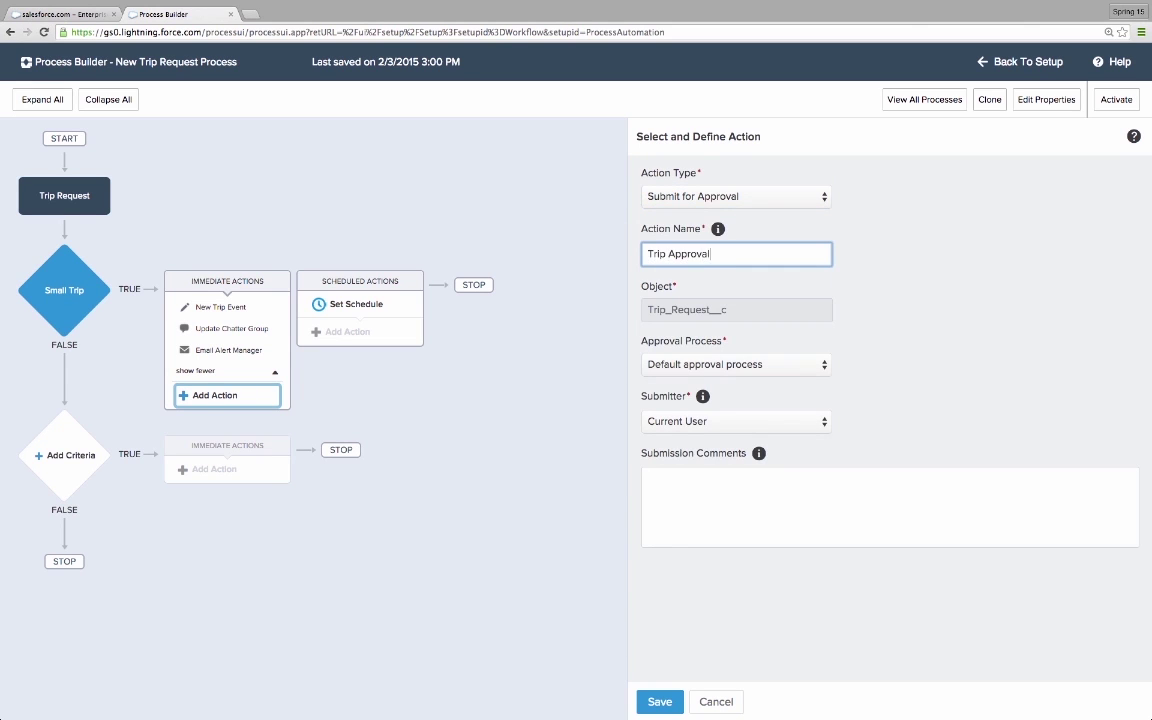
- Save the action with the specific approval process Trip Approval - Trip_Approval and activate the process
{"action": "left_click", "coordinate": [808, 366]}
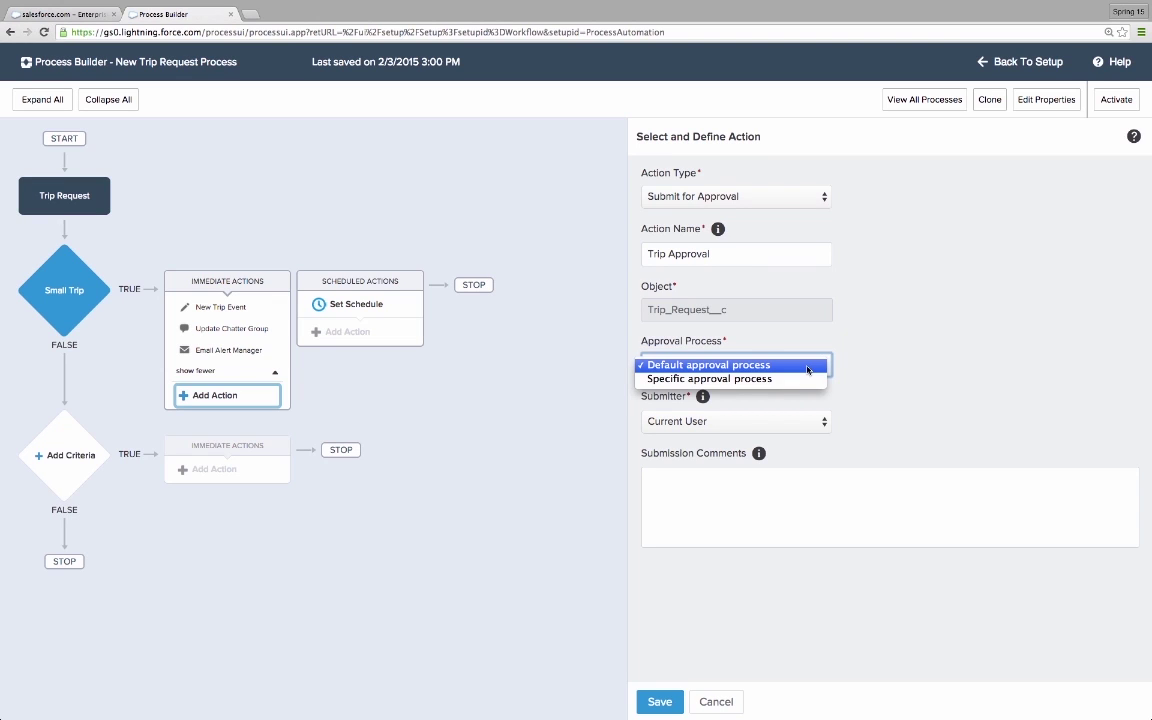
{"action": "left_click", "coordinate": [790, 379]}
{"action": "left_click", "coordinate": [872, 366]}
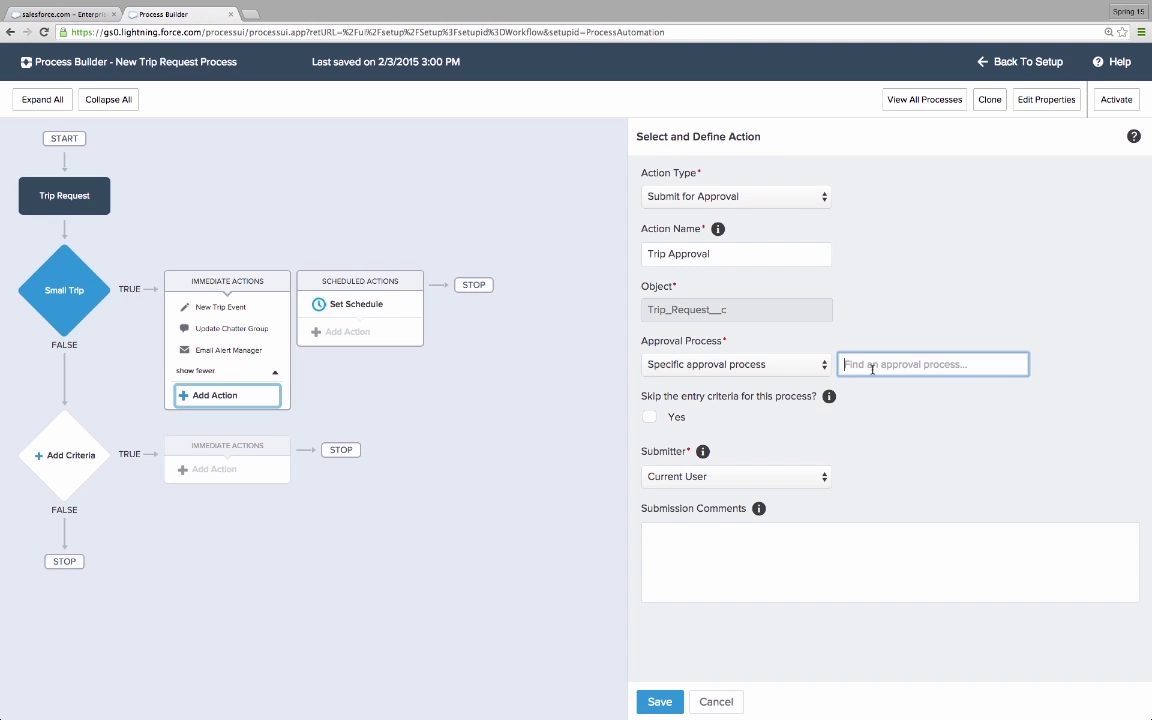
{"action": "type", "text": "Trip"}
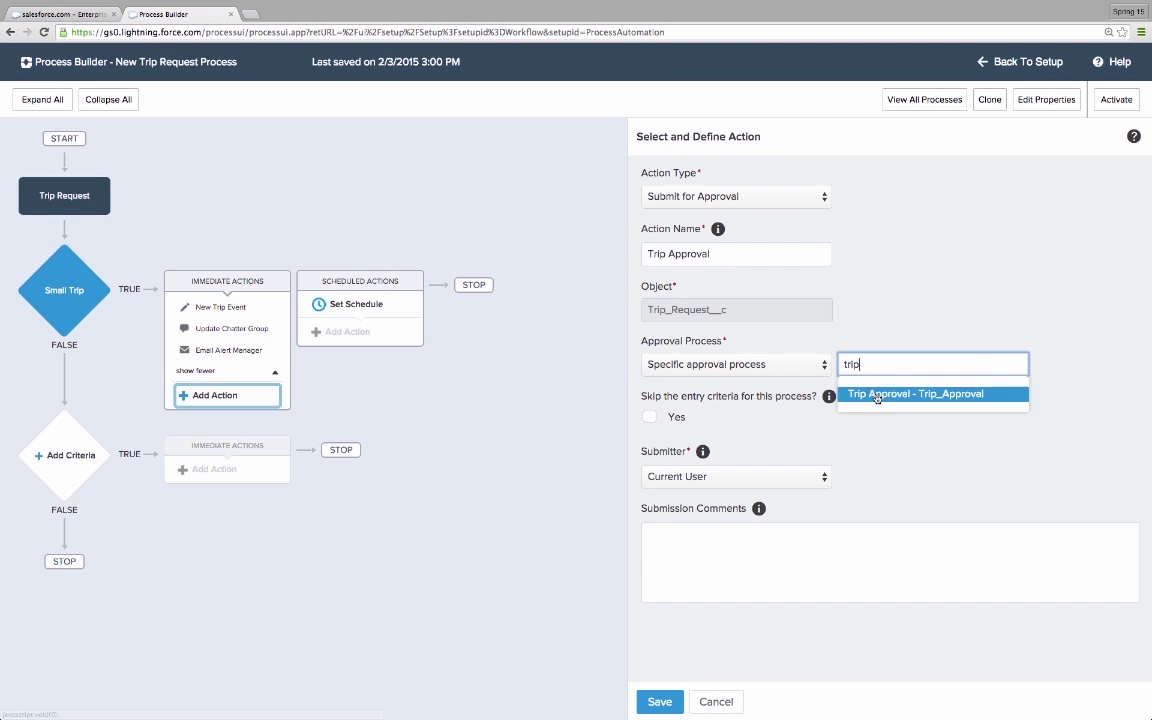
{"action": "left_click", "coordinate": [876, 391]}
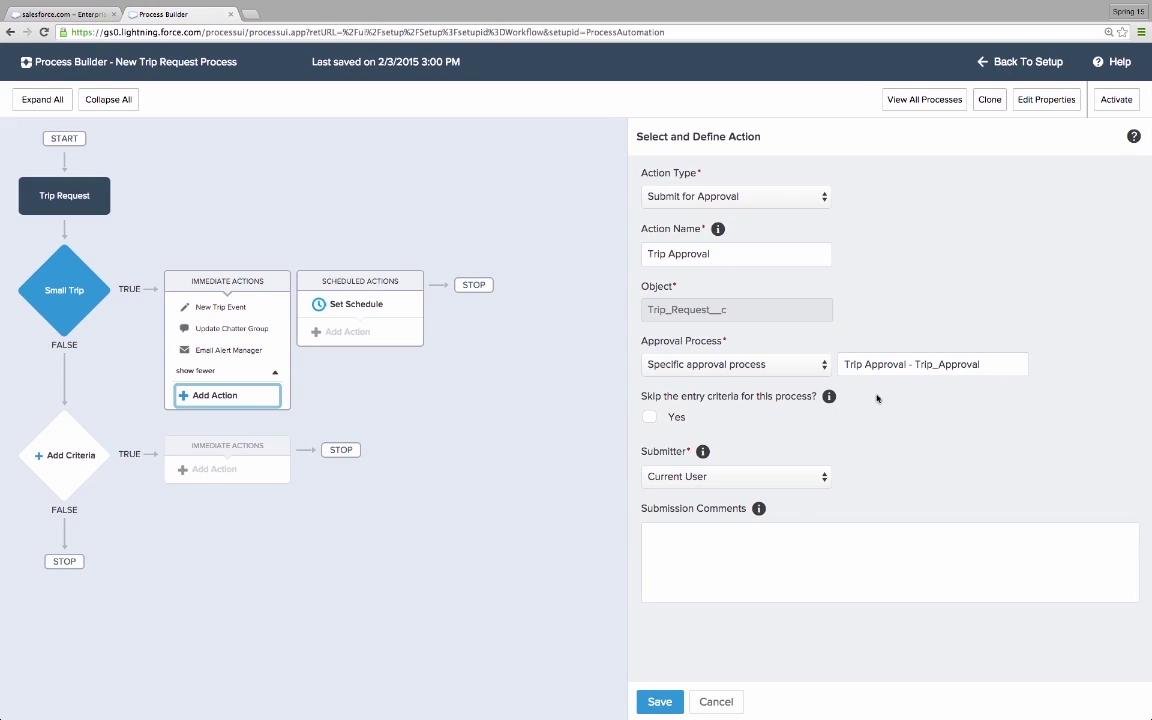
{"action": "left_click", "coordinate": [661, 701]}
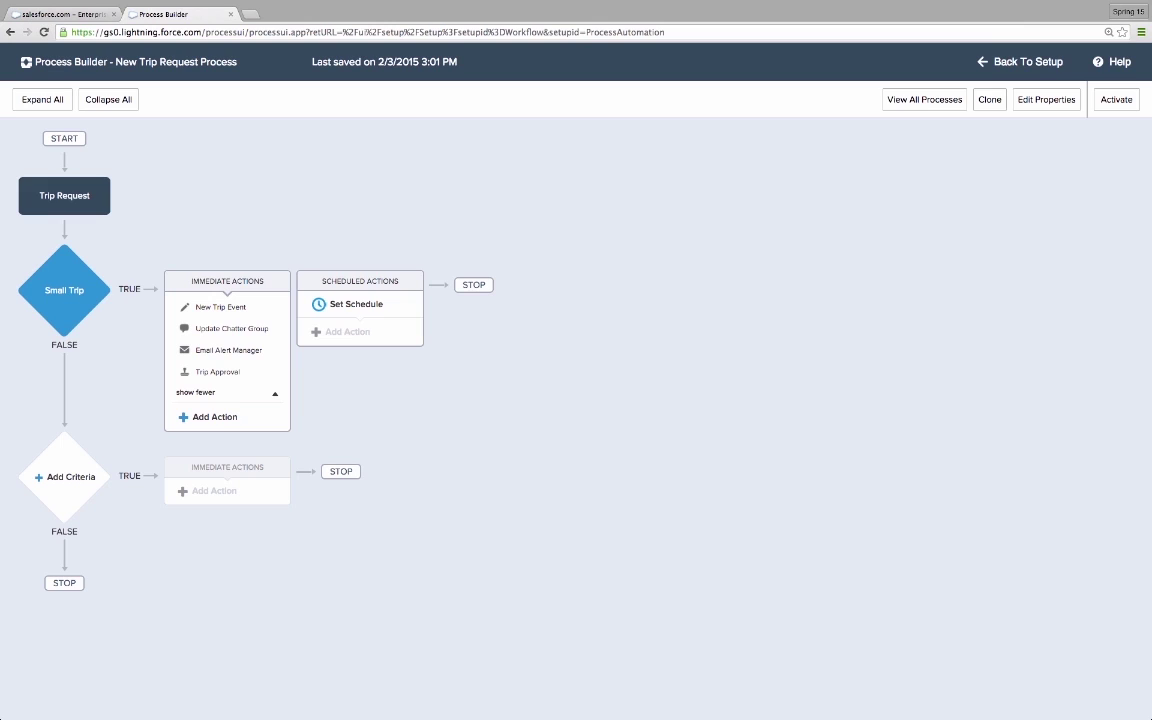
{"action": "left_click", "coordinate": [1114, 100]}
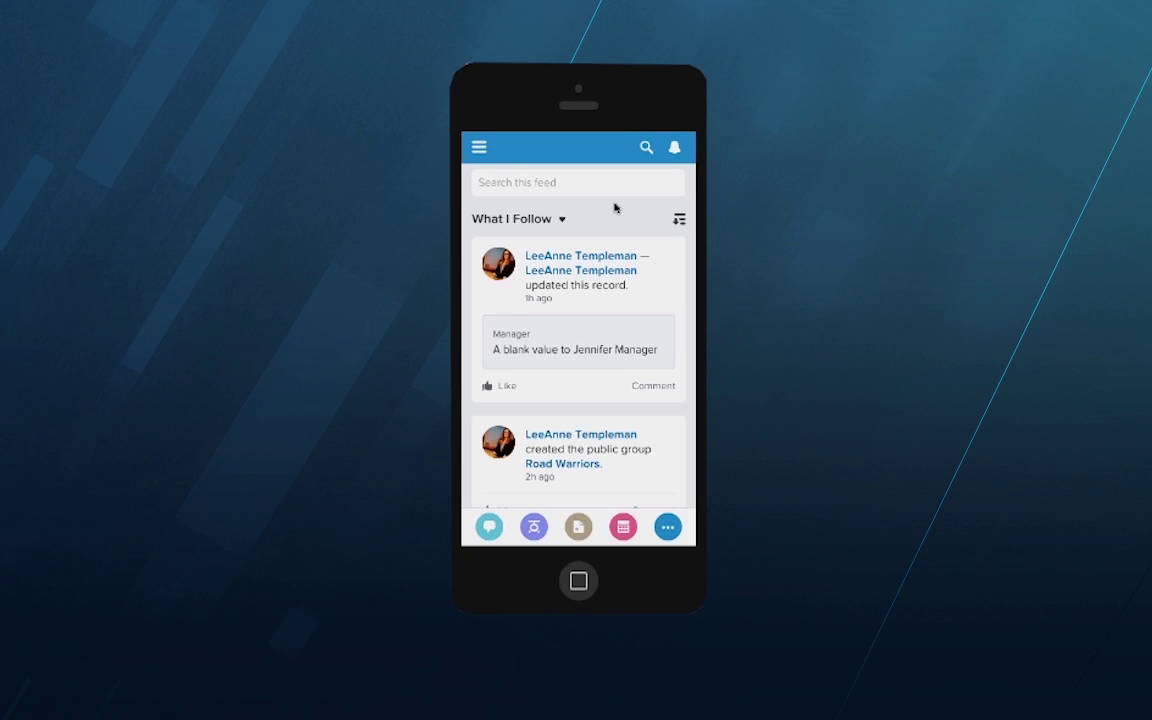
- In the Salesforce mobile app, start a new trip named San Diego Conference with a Trip Start of 2/5/2015 3:11 PM
{"action": "left_click", "coordinate": [537, 529]}
{"action": "left_click", "coordinate": [589, 208]}
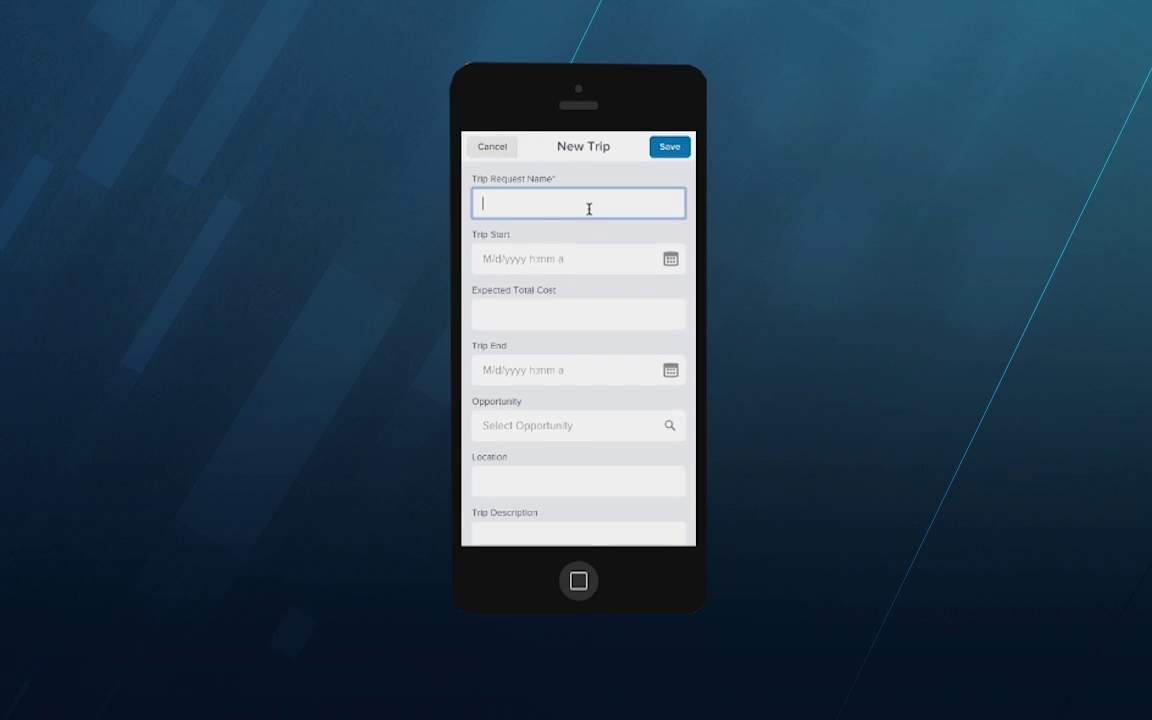
{"action": "type", "text": "San Diego Conference"}
{"action": "left_click", "coordinate": [615, 254]}
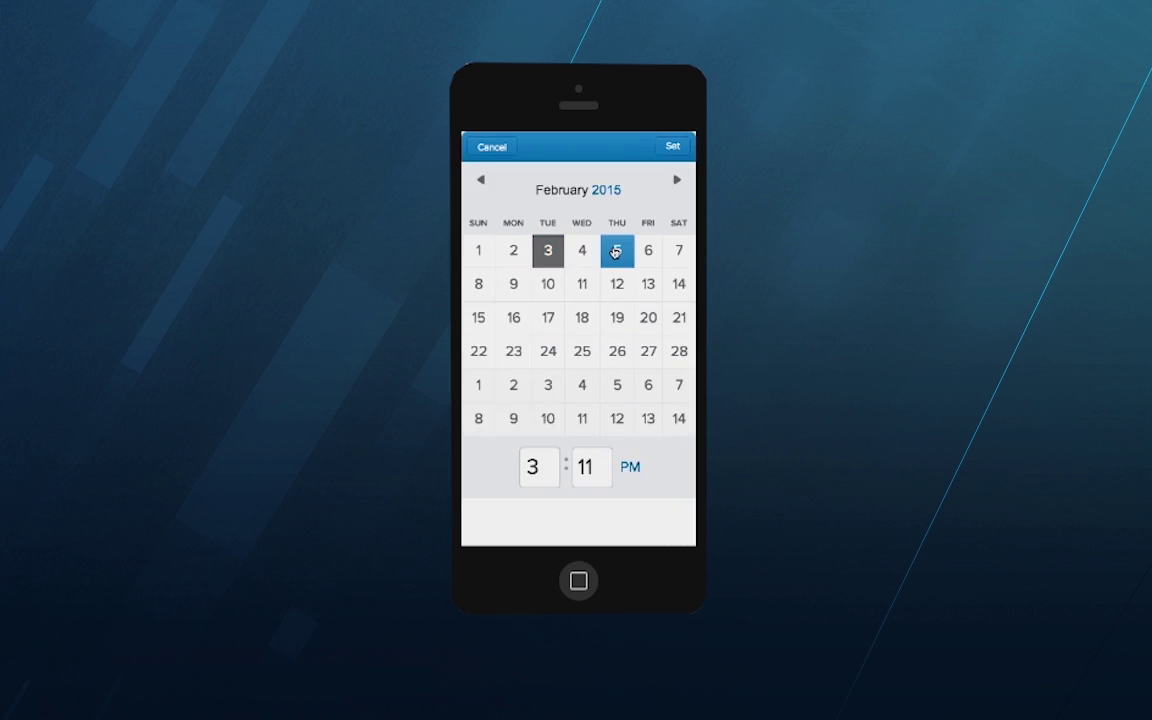
{"action": "left_click", "coordinate": [672, 146]}
- Set the trip's Expected Total Cost to 1200 and its Trip End to 2/6/2015 3:11 PM
{"action": "left_click", "coordinate": [577, 314]}
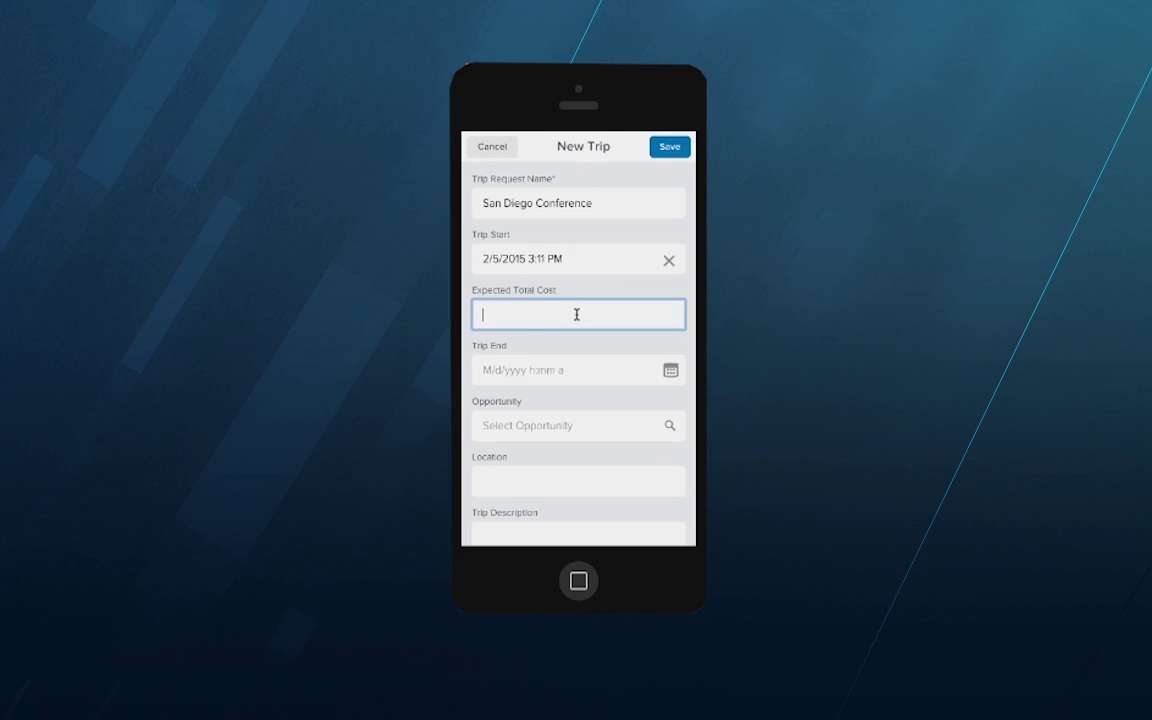
{"action": "type", "text": "1200"}
{"action": "left_click", "coordinate": [668, 371]}
{"action": "left_click", "coordinate": [648, 250]}
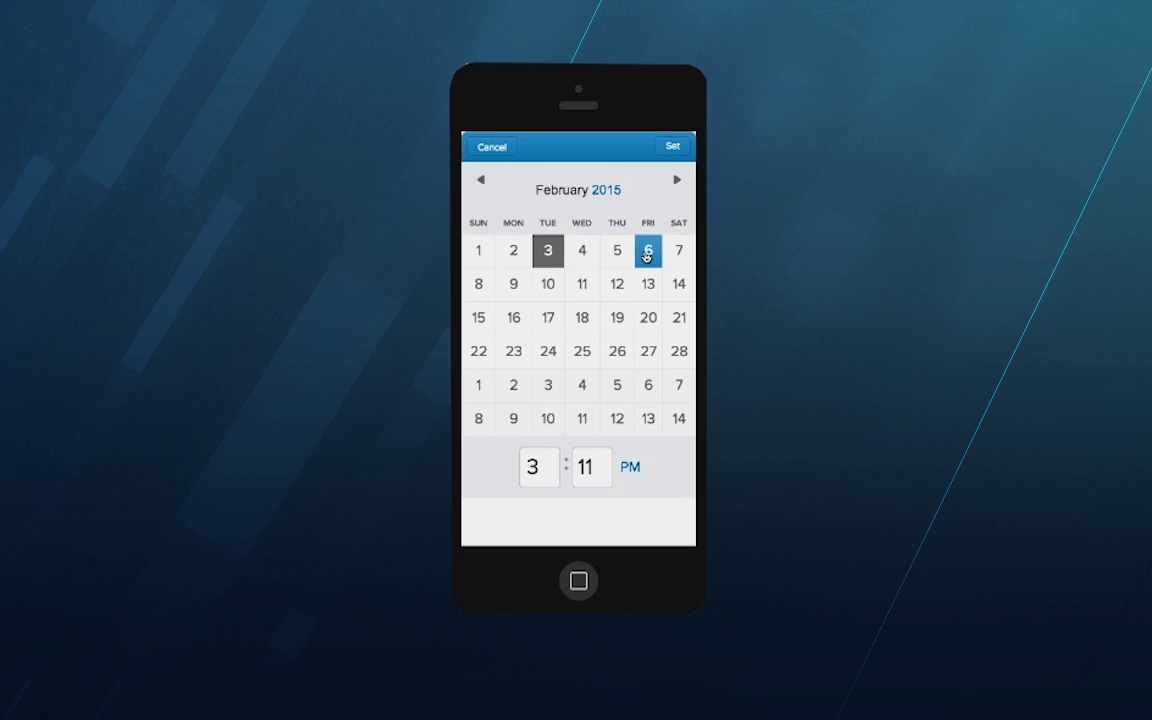
{"action": "left_click", "coordinate": [672, 146]}
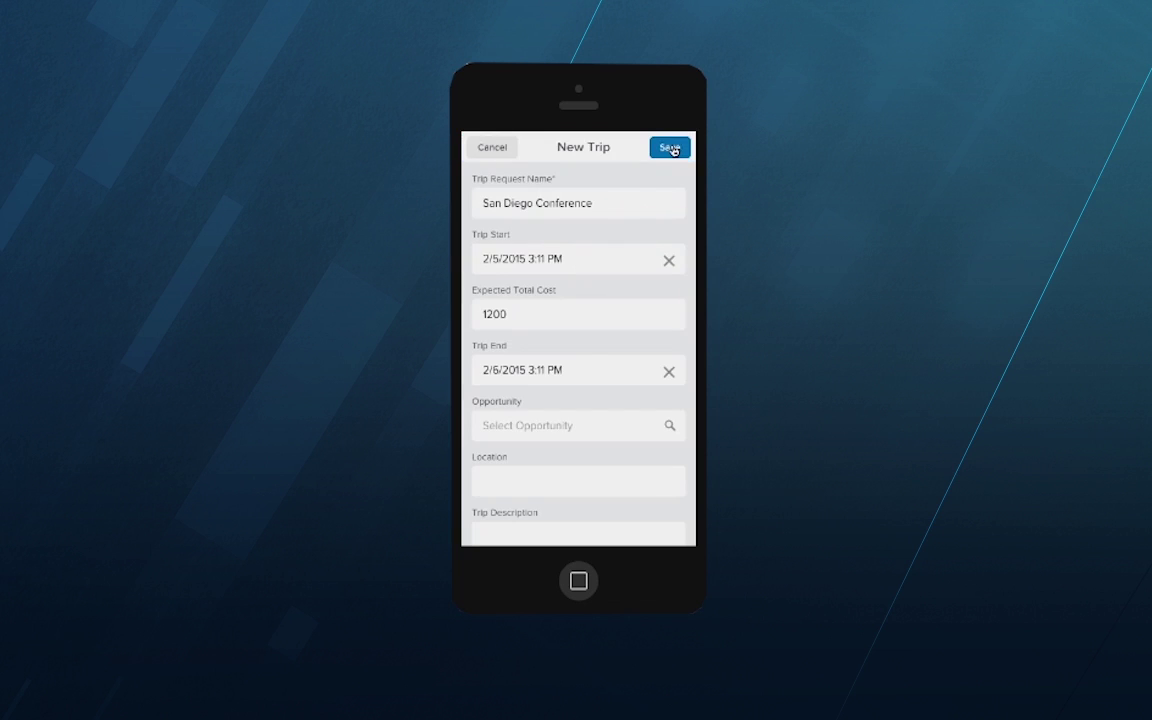
- Link the opportunity Acme - 1,200 Widgets, set the location to San Diego and save the trip request
{"action": "left_click", "coordinate": [670, 430]}
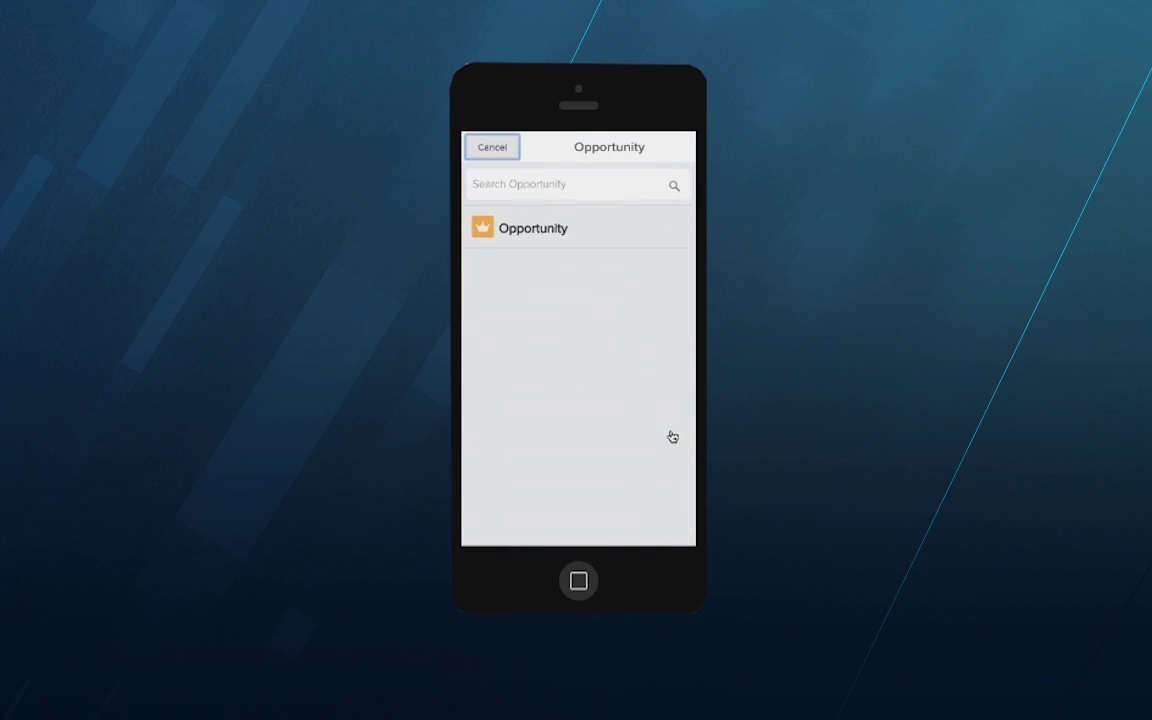
{"action": "left_click", "coordinate": [543, 188]}
{"action": "left_click", "coordinate": [543, 266]}
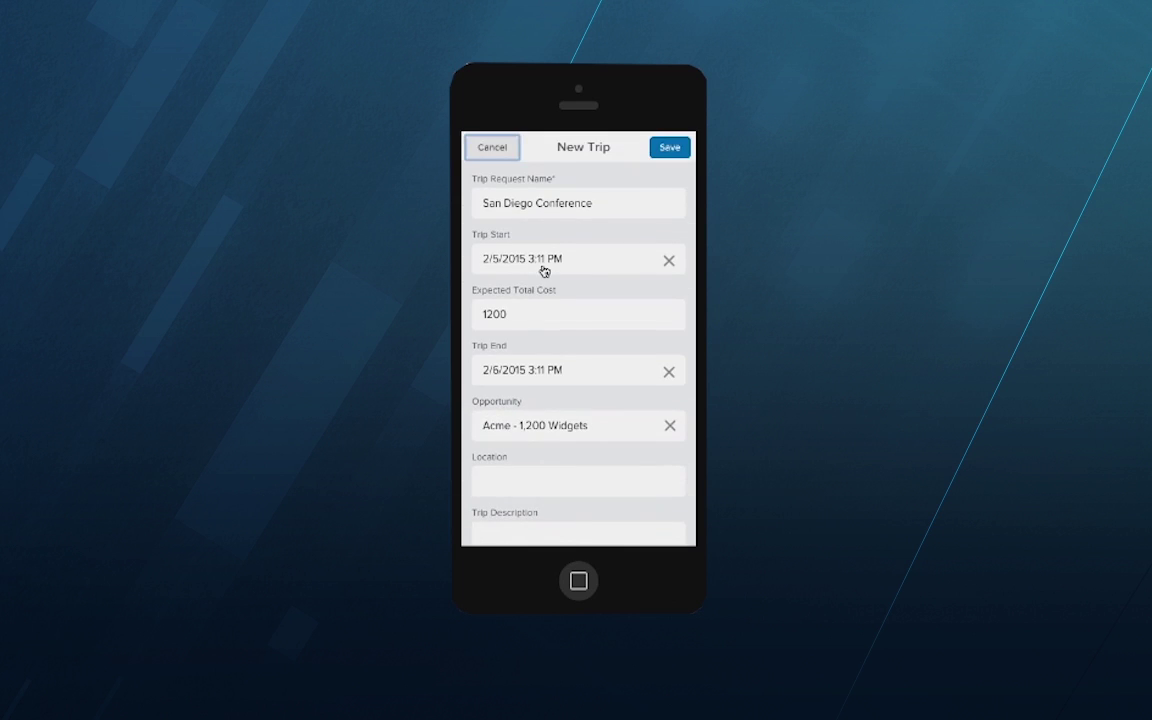
{"action": "left_click", "coordinate": [581, 484]}
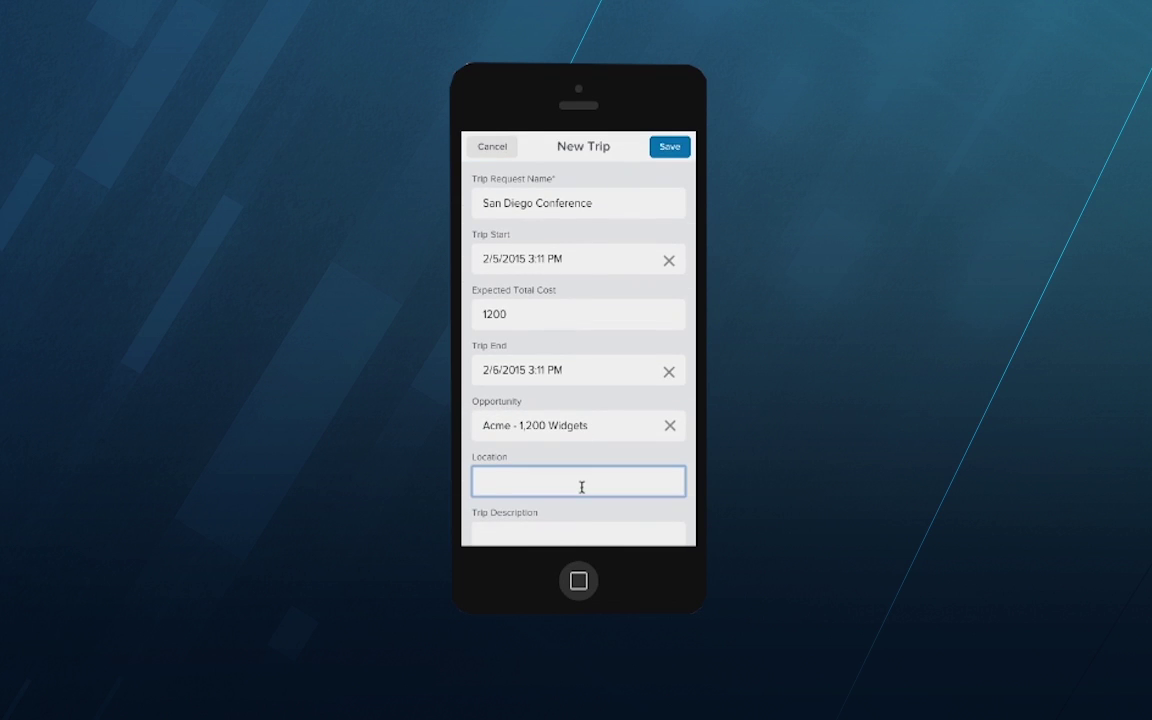
{"action": "type", "text": "San Diego"}
{"action": "left_click", "coordinate": [668, 148]}
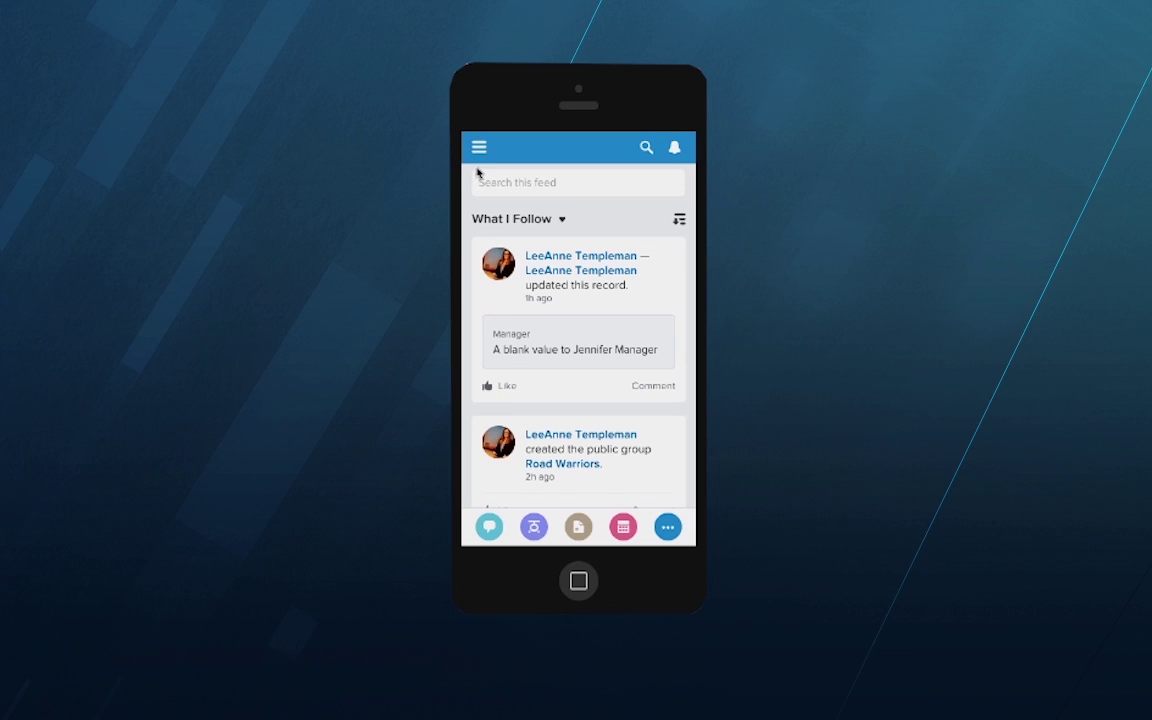
- Check the calendar events for February 4 and February 5, 2015
{"action": "left_click", "coordinate": [559, 261]}
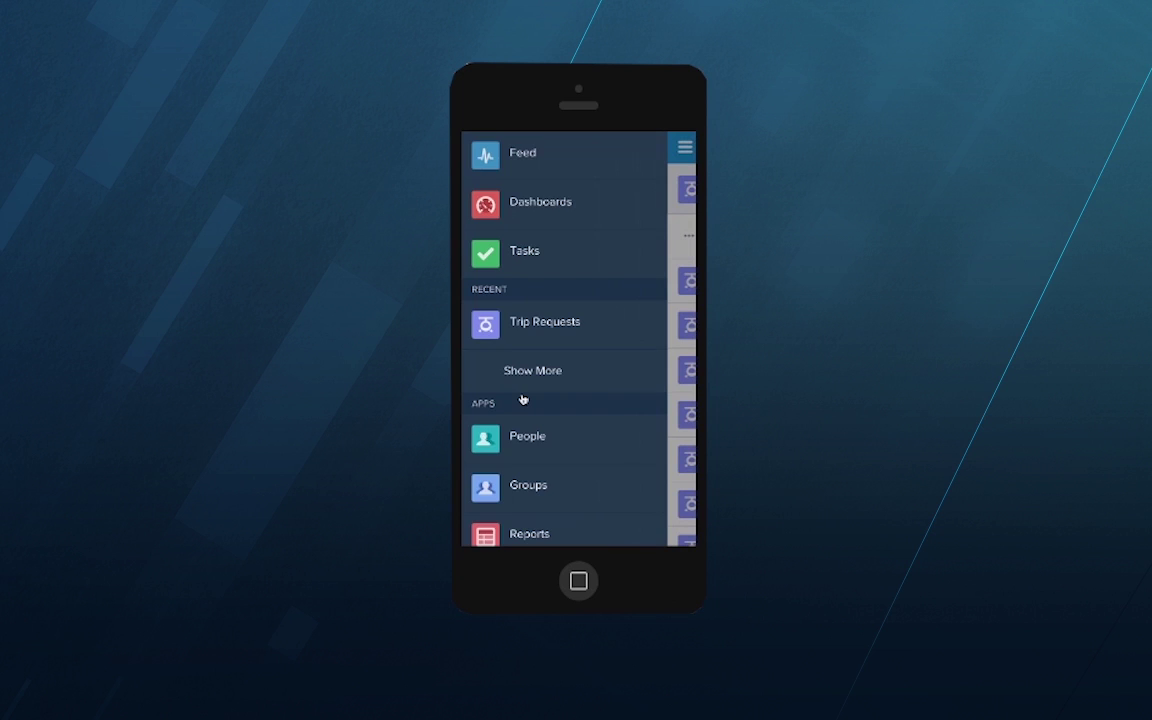
{"action": "scroll", "coordinate": [522, 399], "scroll_direction": "down", "scroll_amount": 3}
{"action": "left_click", "coordinate": [560, 473]}
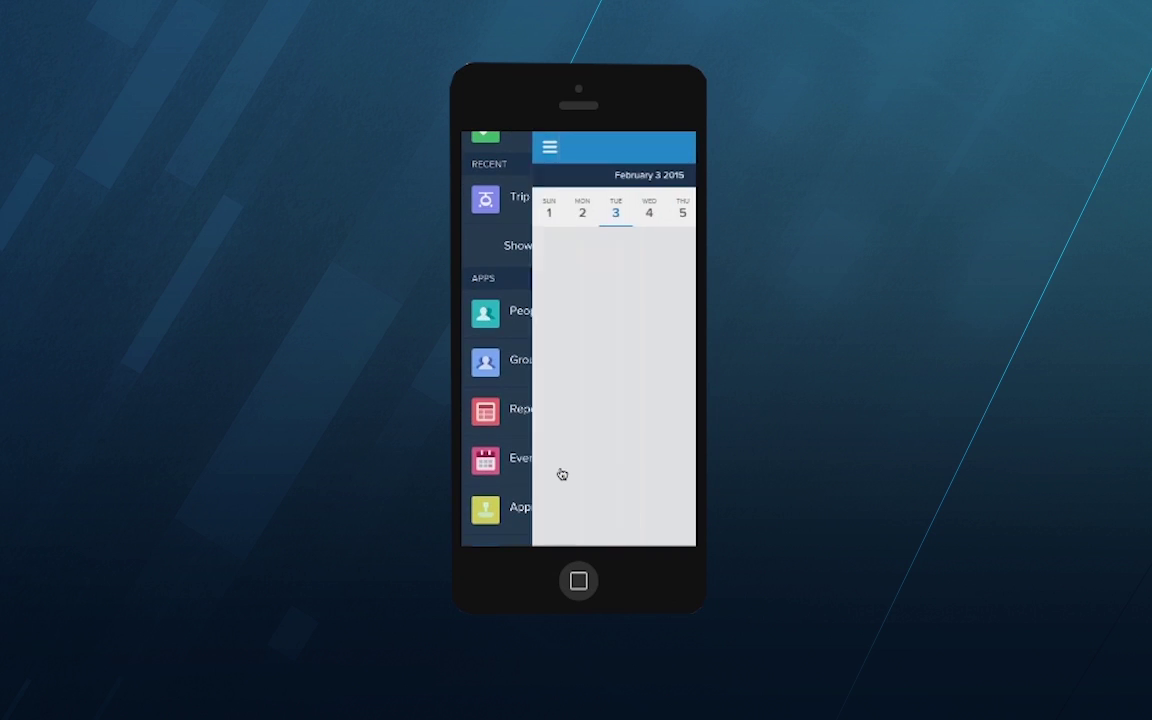
{"action": "left_click", "coordinate": [578, 222]}
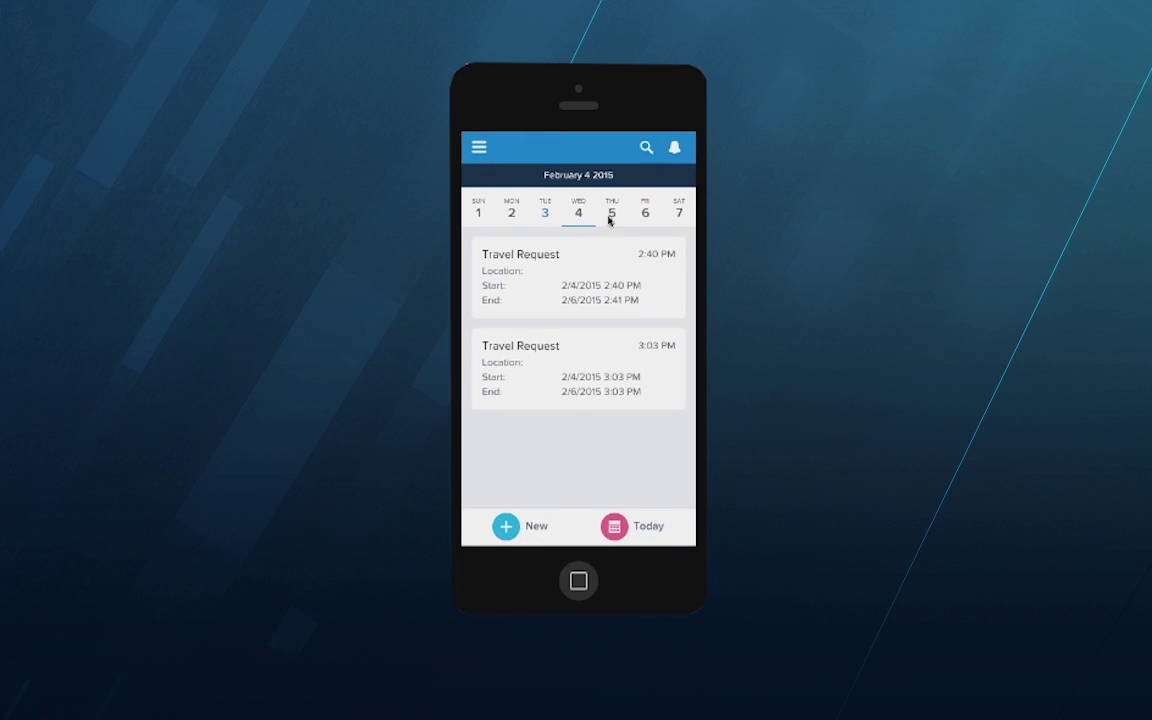
{"action": "left_click", "coordinate": [612, 218]}
- Review the approval history of the newest San Diego Conference trip request and return to its record
{"action": "left_click", "coordinate": [479, 147]}
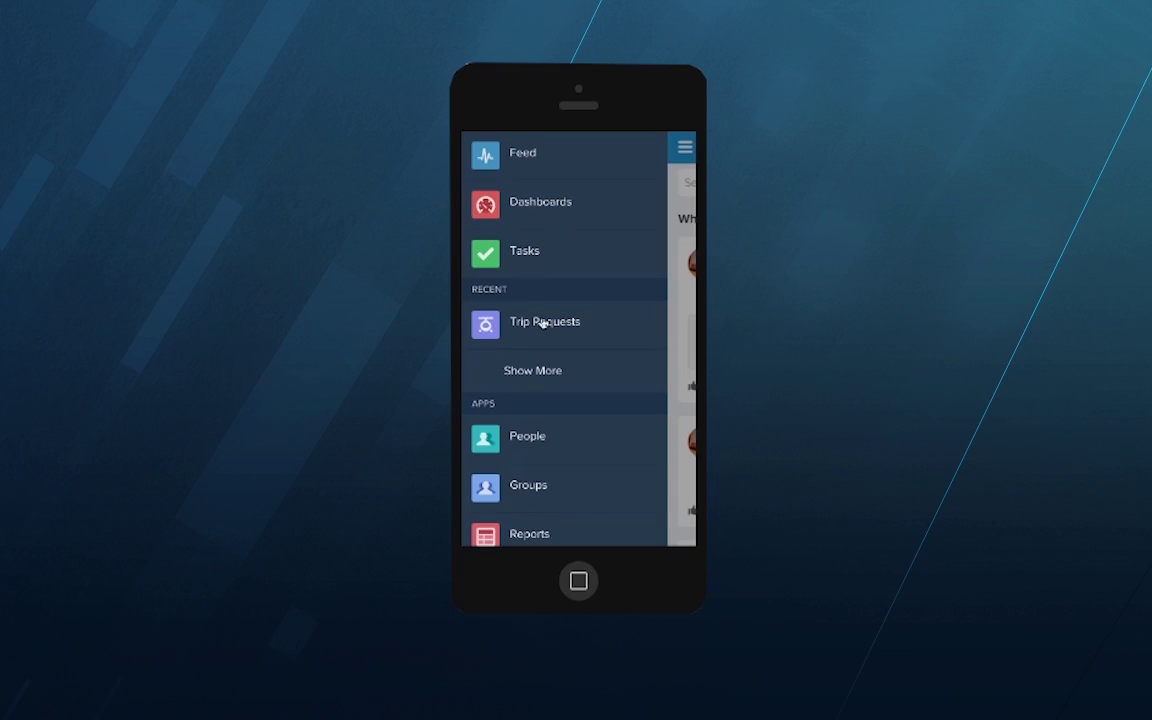
{"action": "left_click", "coordinate": [542, 322]}
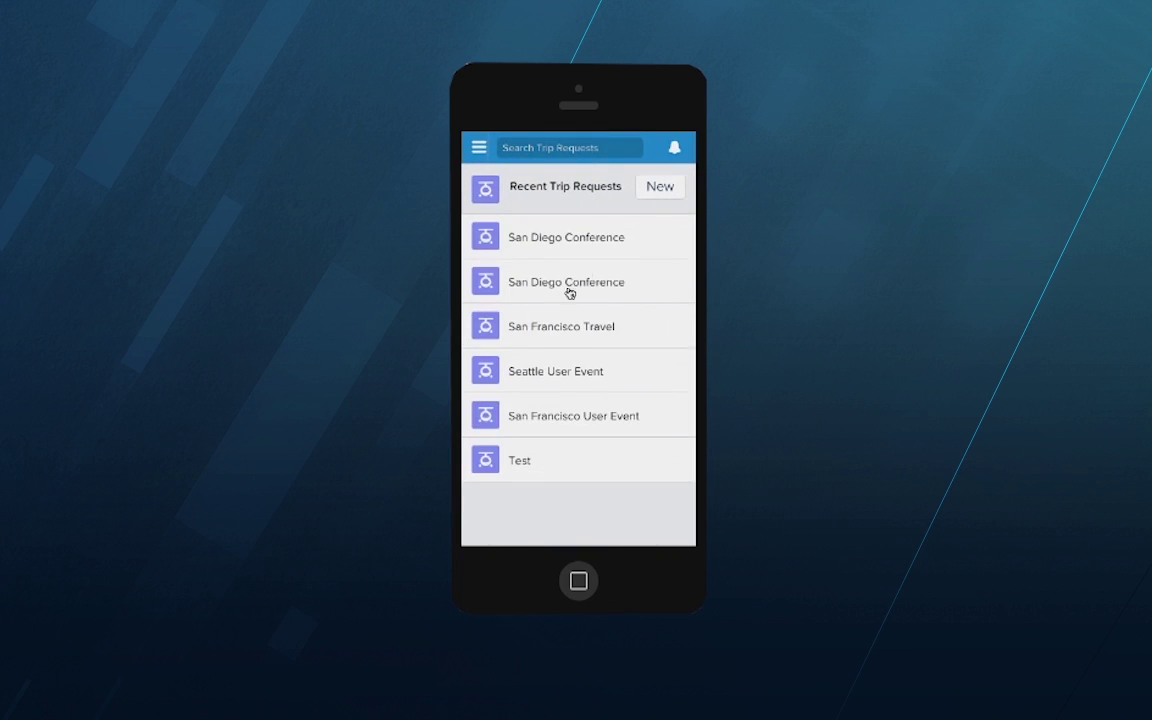
{"action": "left_click", "coordinate": [594, 252]}
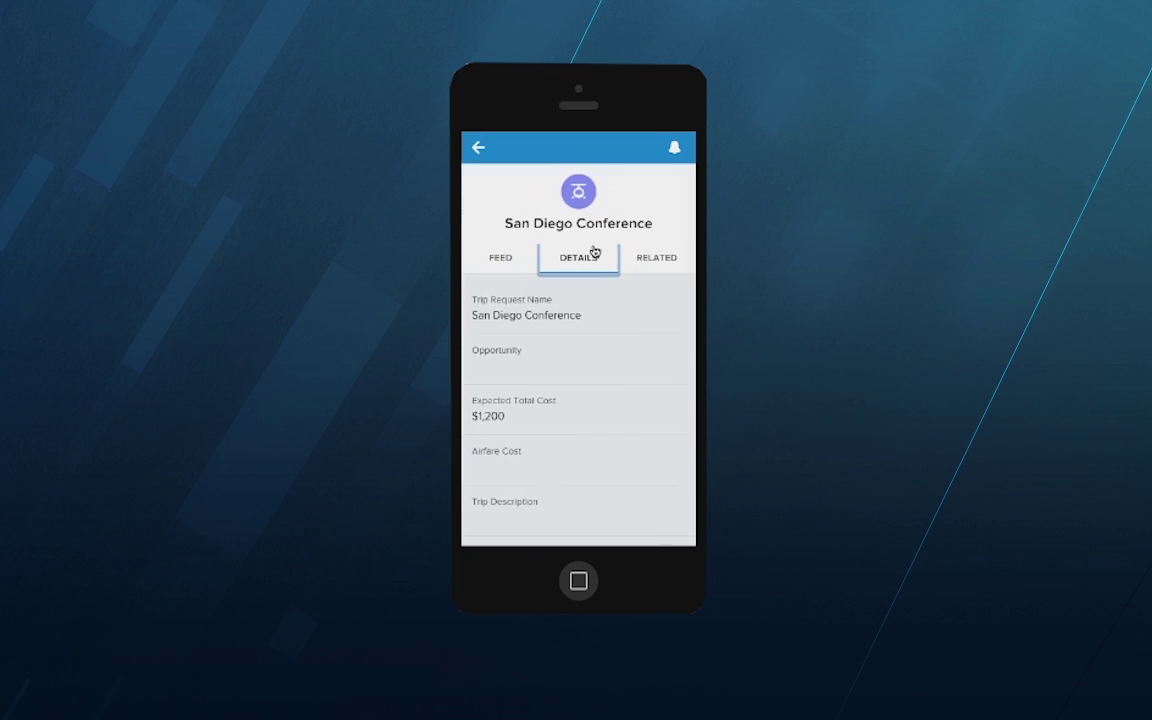
{"action": "left_click", "coordinate": [650, 258]}
{"action": "left_click", "coordinate": [567, 320]}
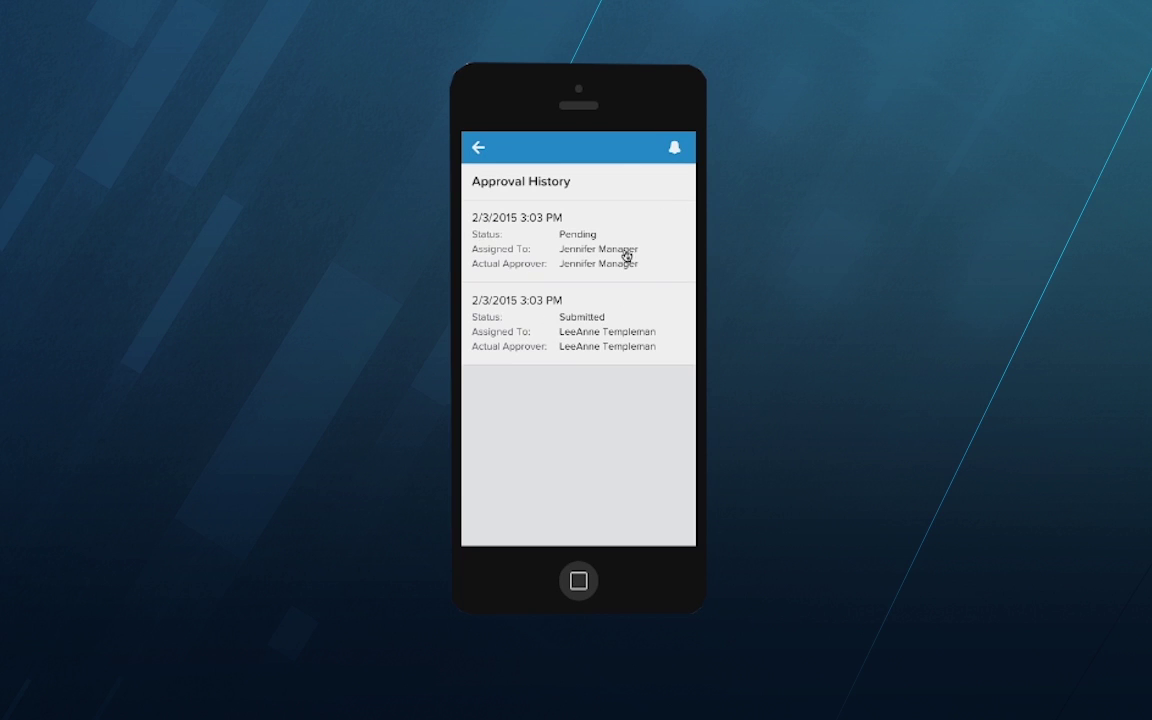
{"action": "left_click", "coordinate": [478, 149]}
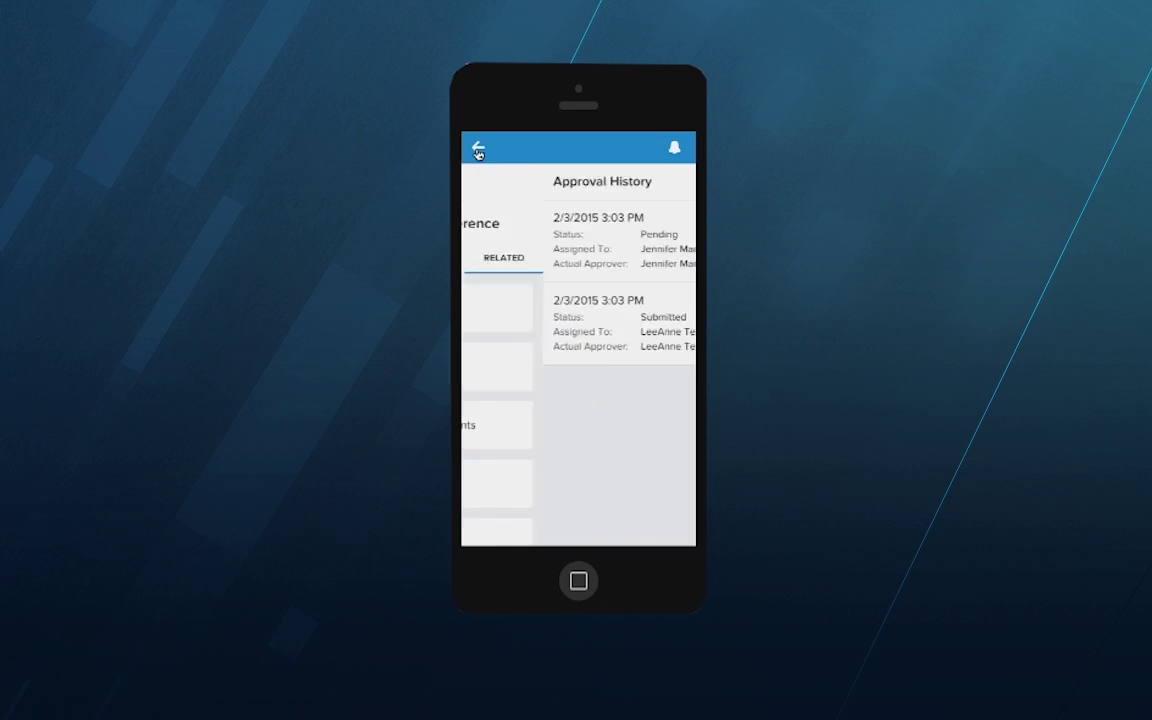